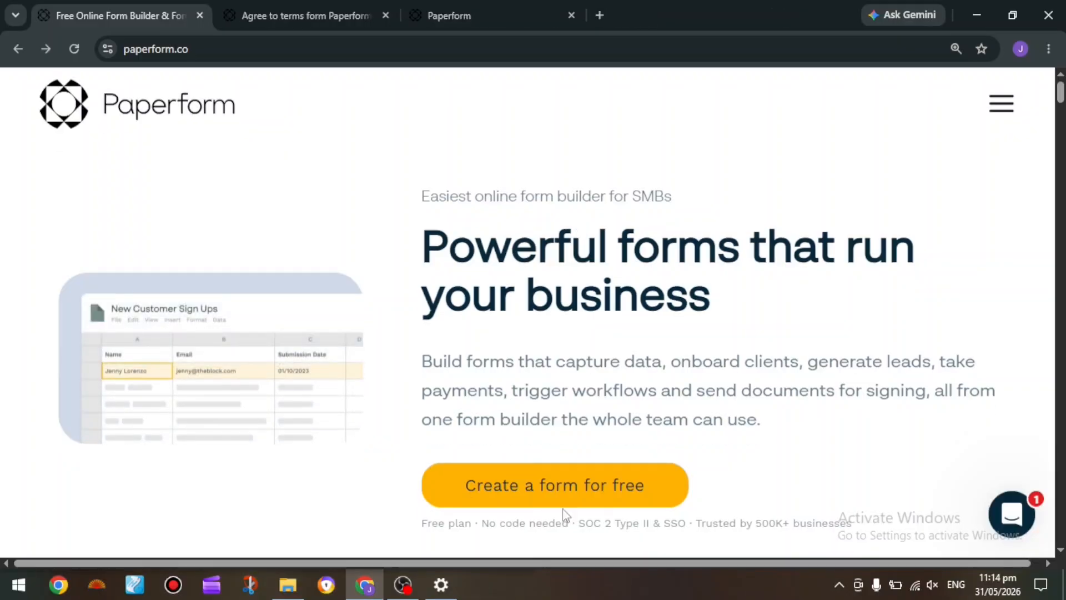
Open the free form registration and accept both the terms and privacy agreement and the newsletter and marketing consent
scroll(563, 509, up, 5)
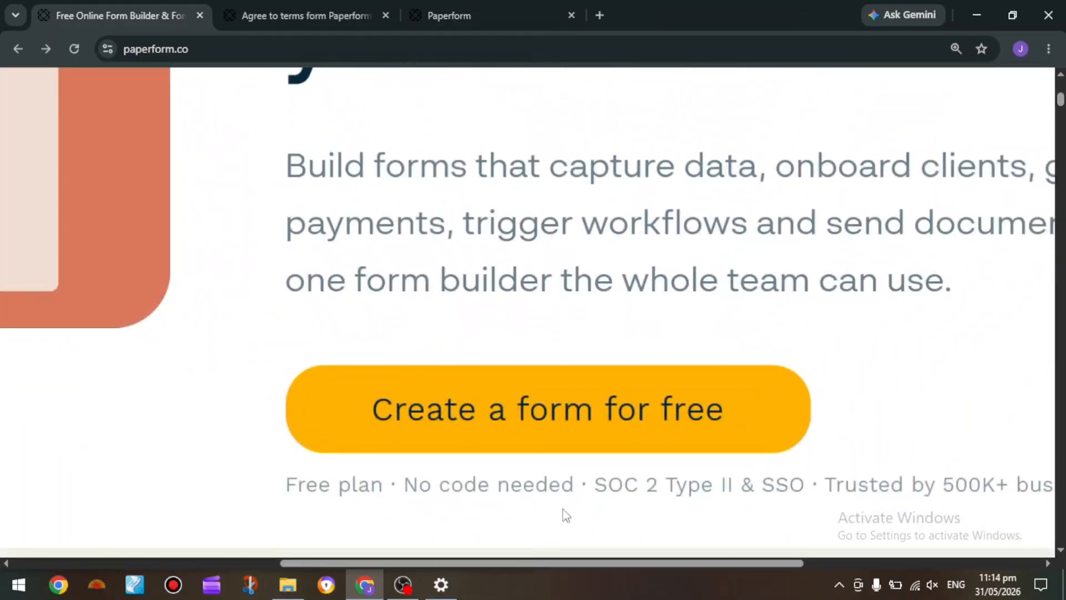
click(562, 443)
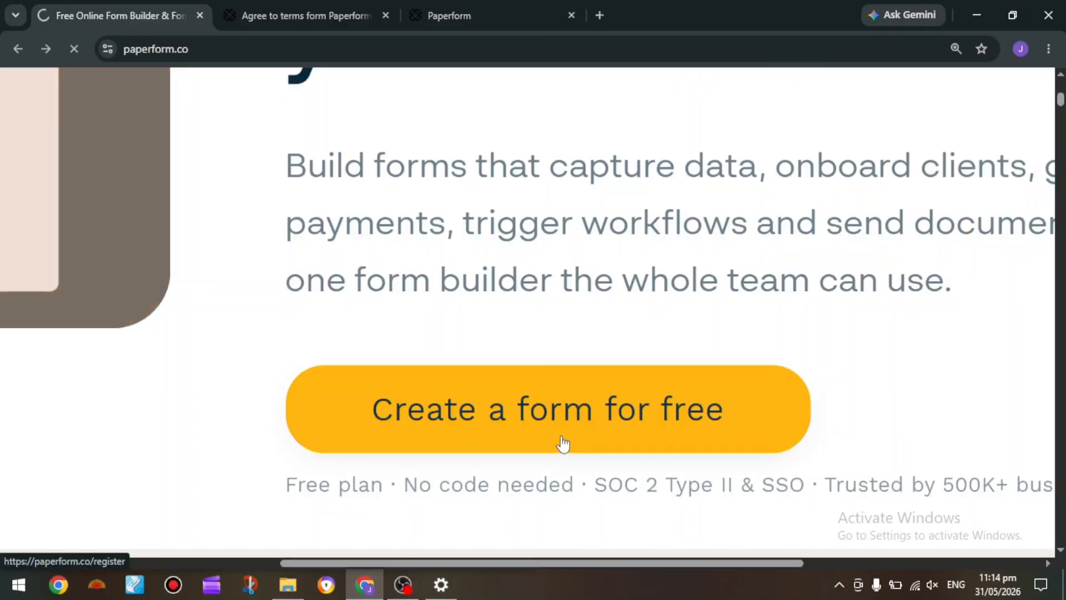
click(342, 20)
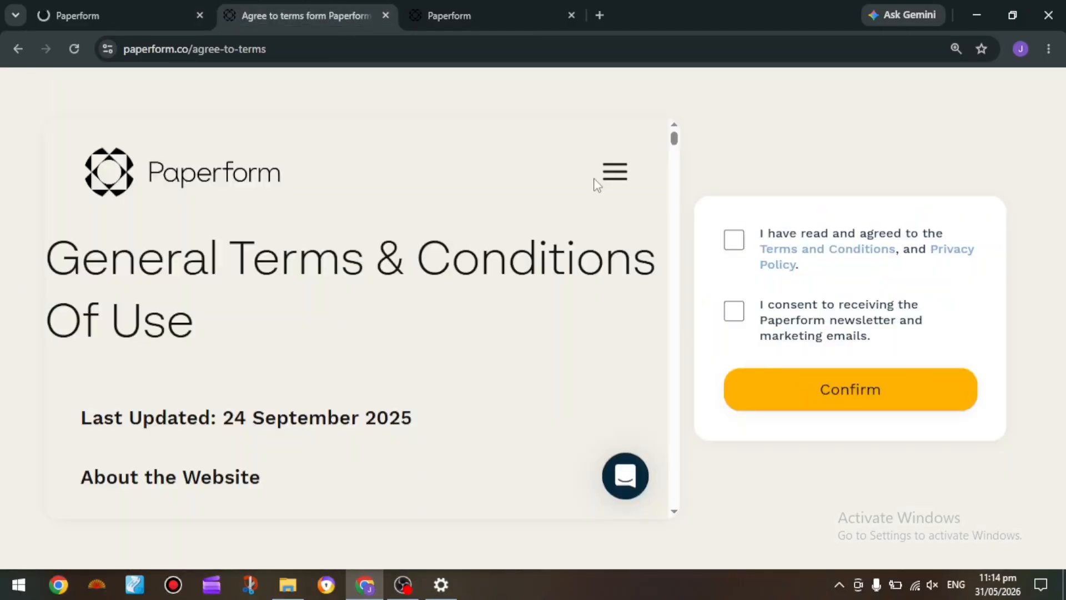
click(734, 240)
click(734, 310)
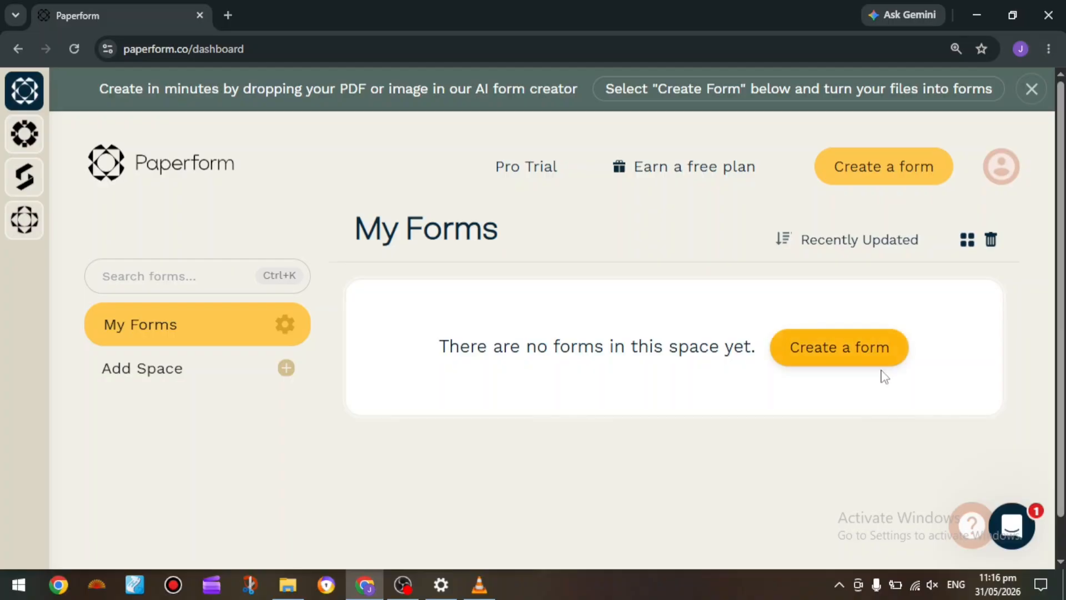
Create a new form in My Forms, starting from scratch instead of using AI or a template
click(906, 353)
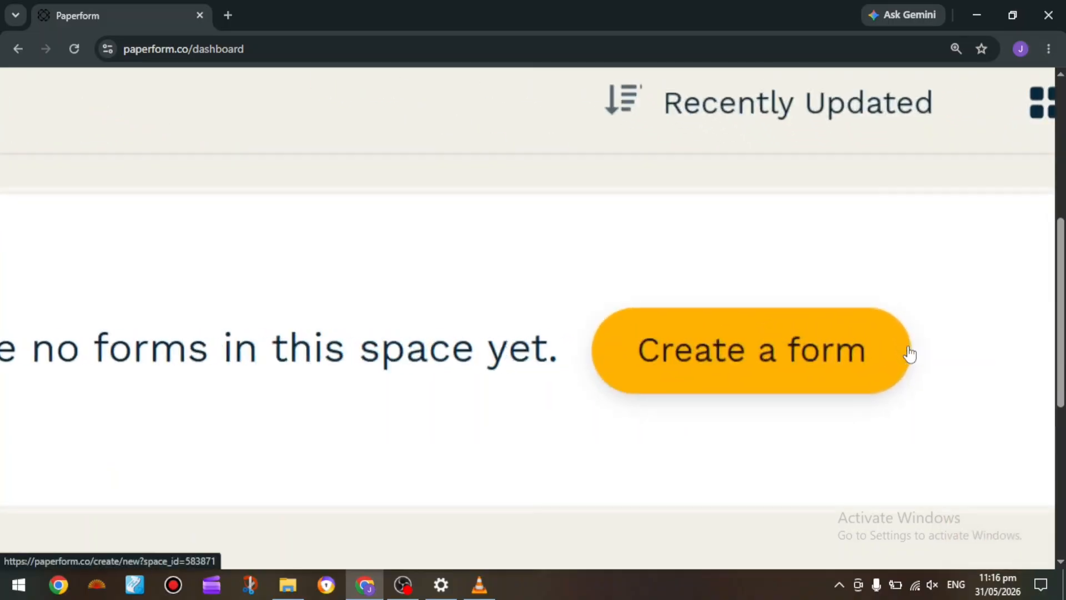
click(807, 353)
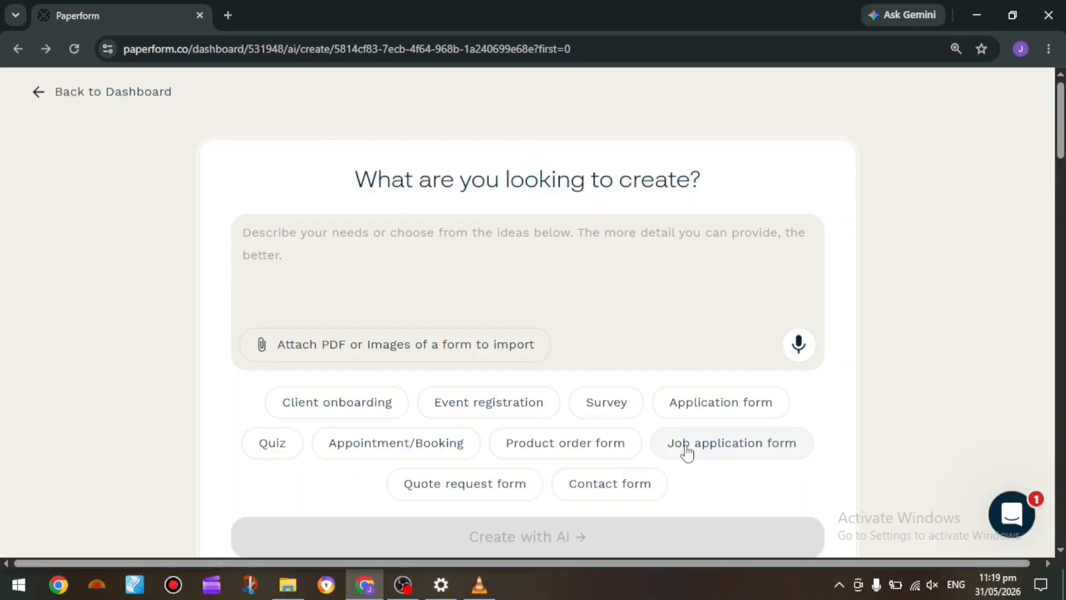
scroll(688, 453, down, 3)
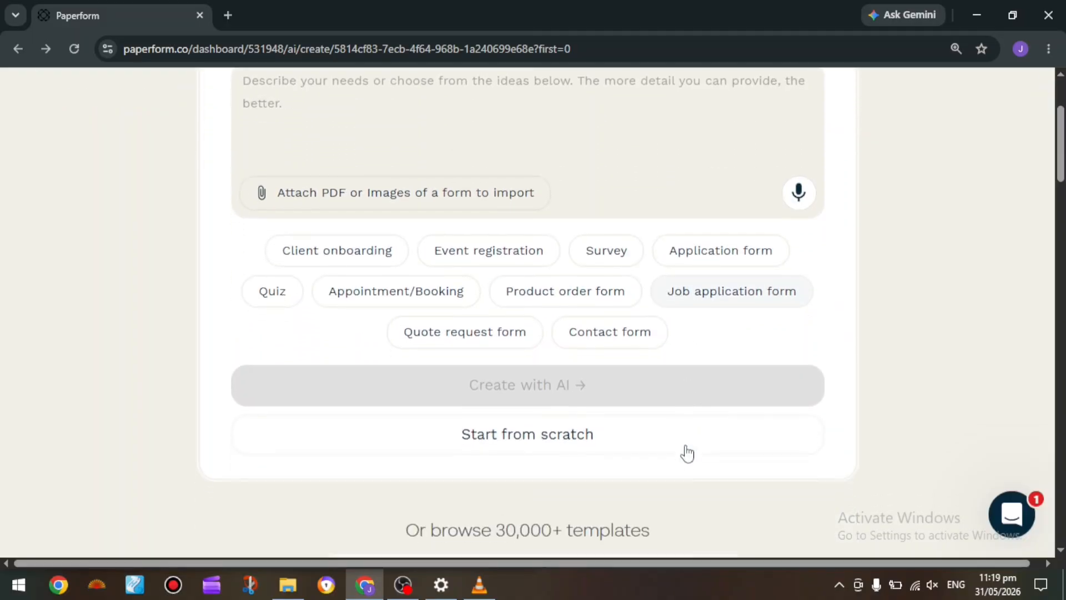
scroll(687, 452, down, 2)
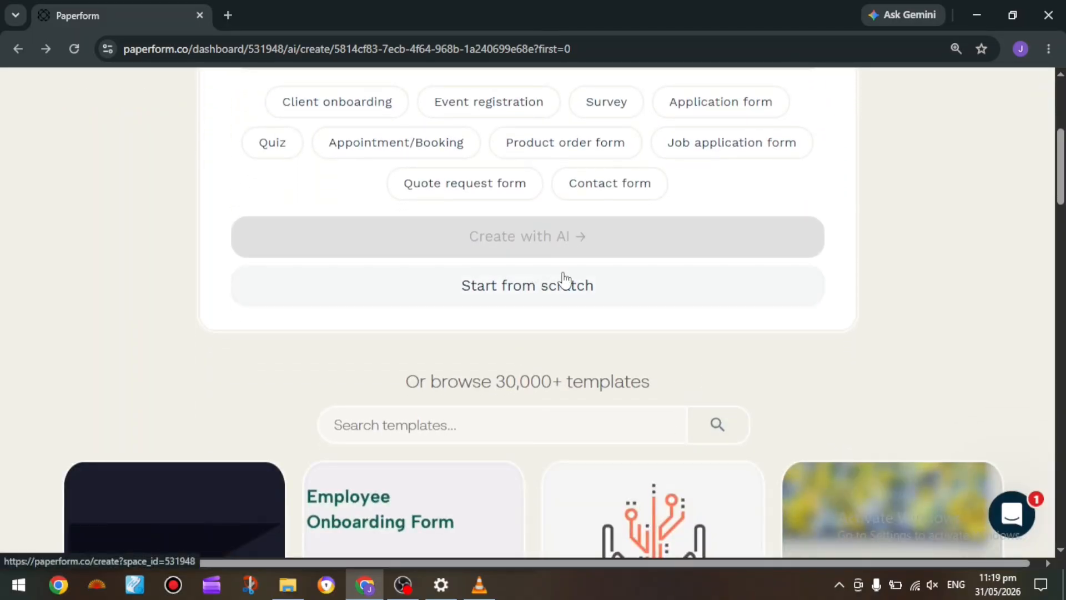
scroll(564, 281, down, 6)
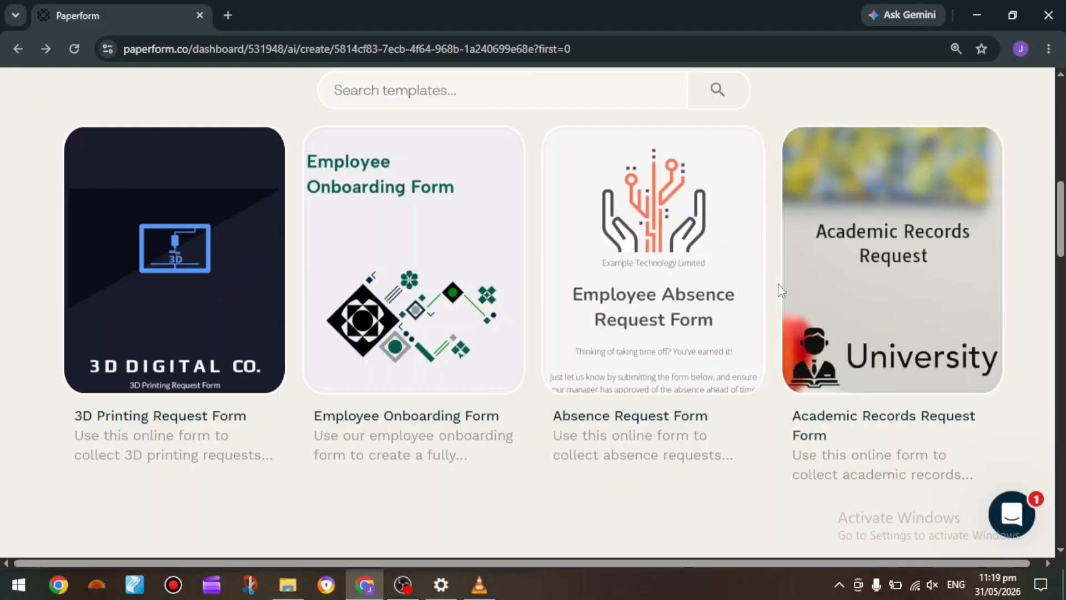
scroll(779, 288, up, 5)
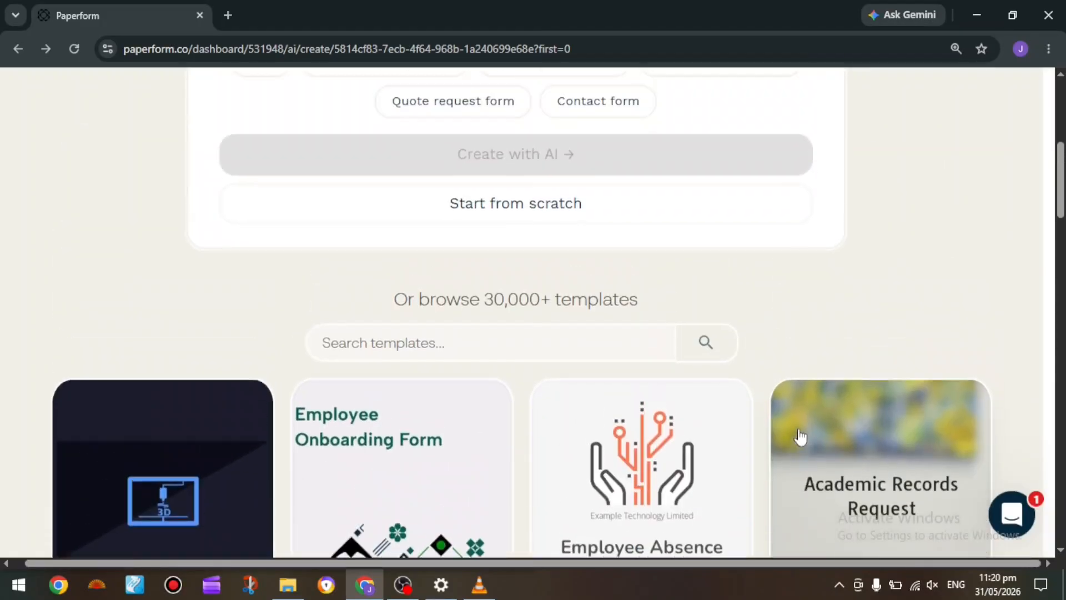
scroll(800, 435, up, 5)
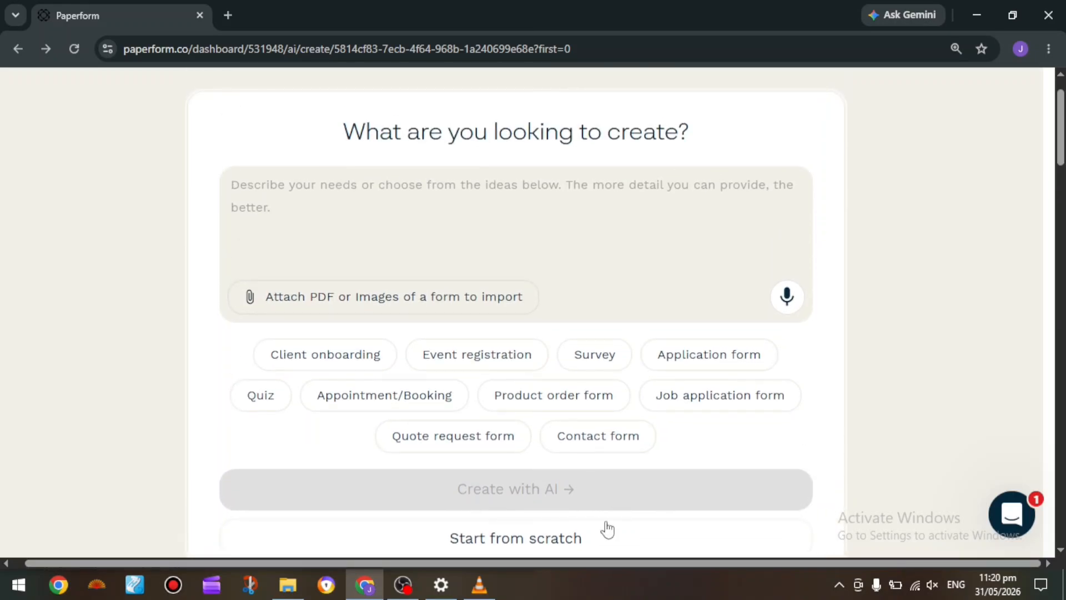
scroll(606, 542, down, 1)
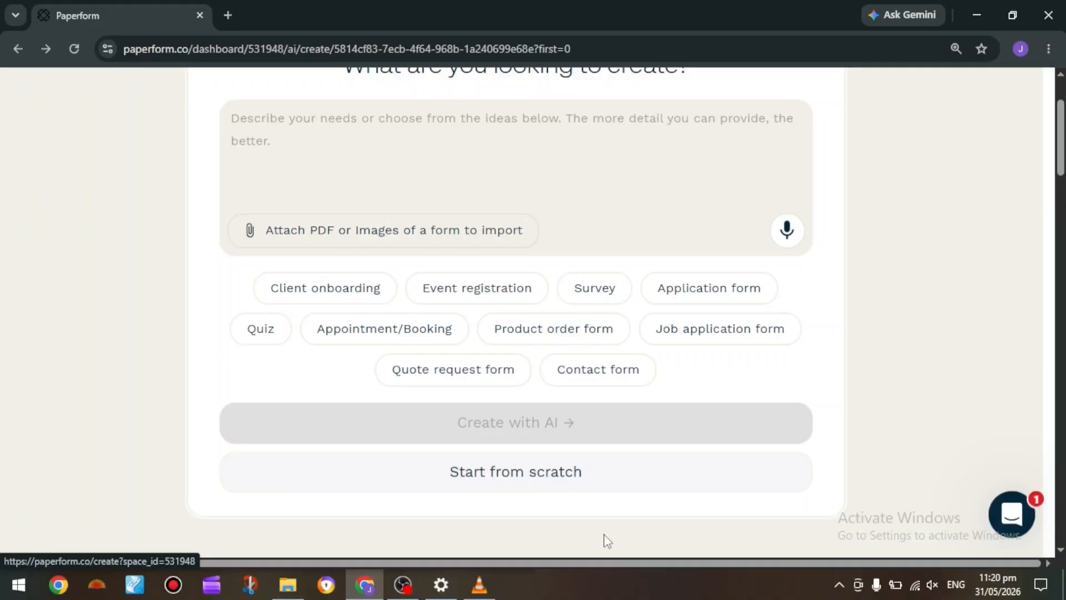
click(576, 487)
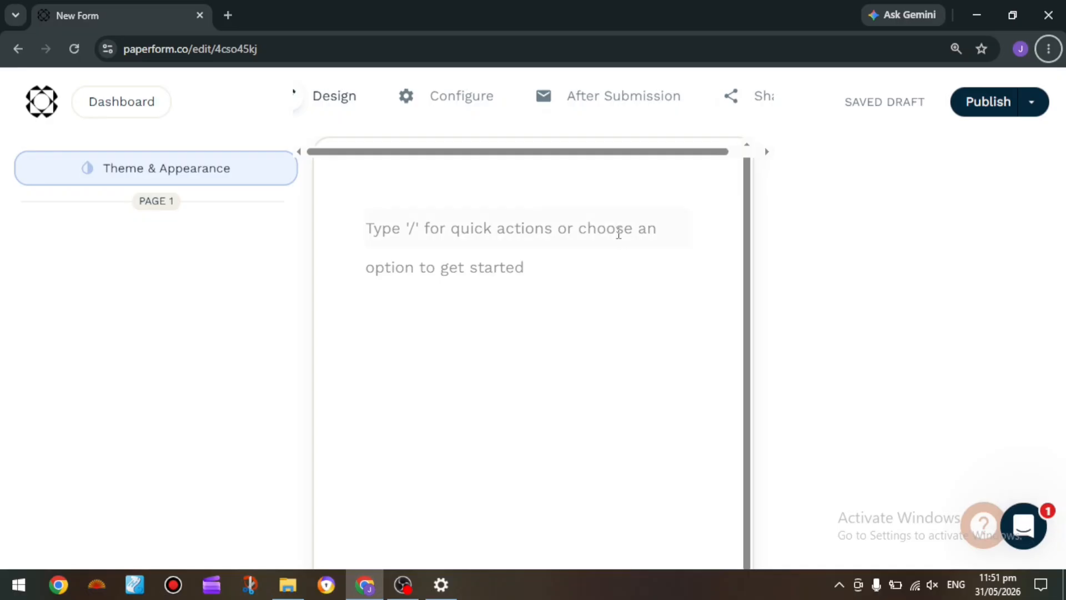
Enter "Customer Feedback Form" as the first line of the blank form
click(598, 222)
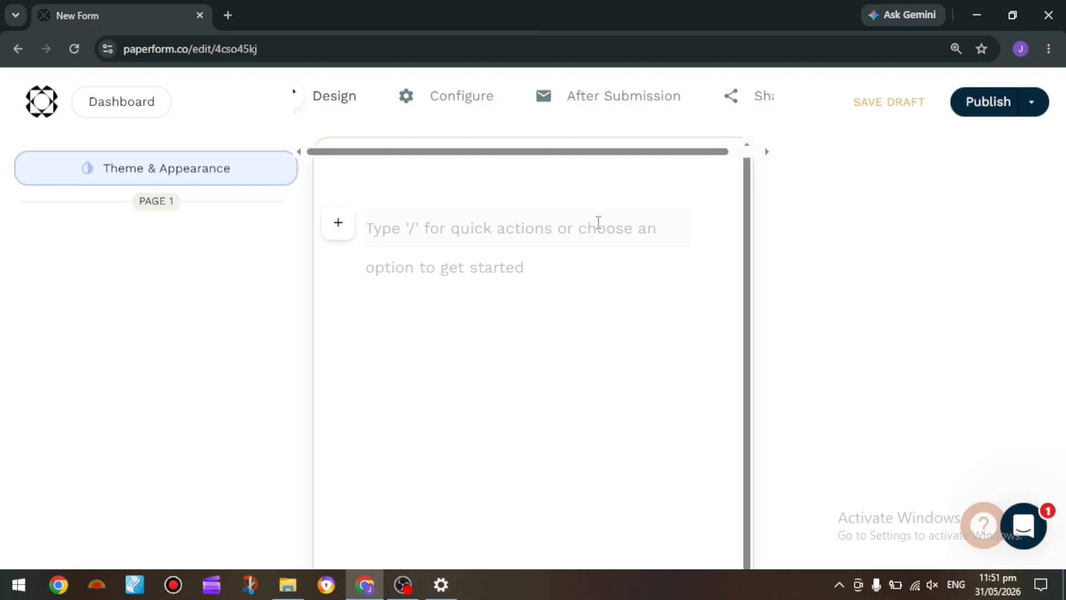
text(Customer F)
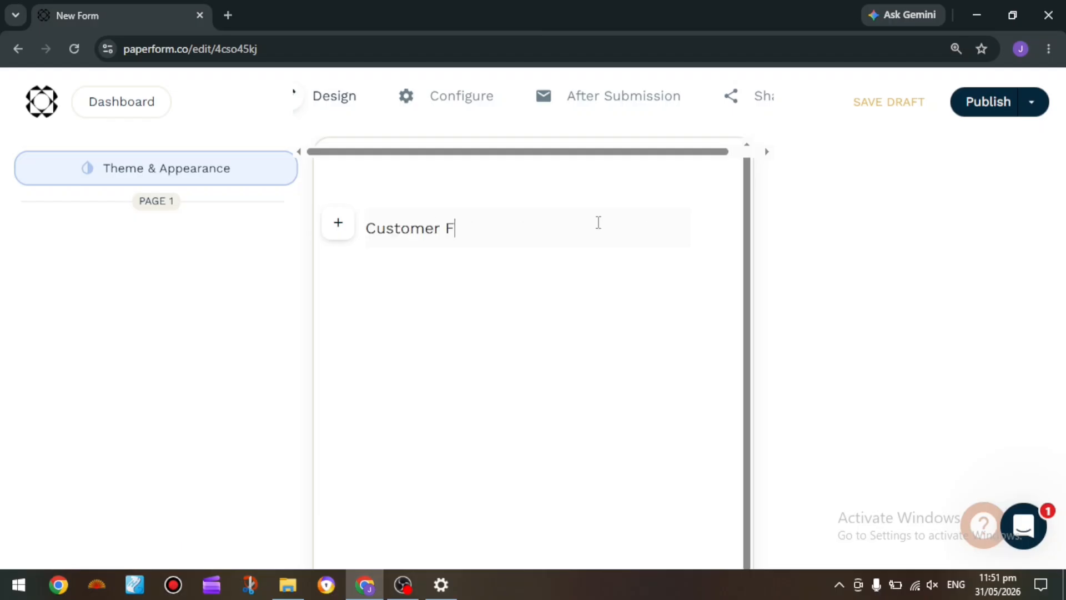
text(eedback )
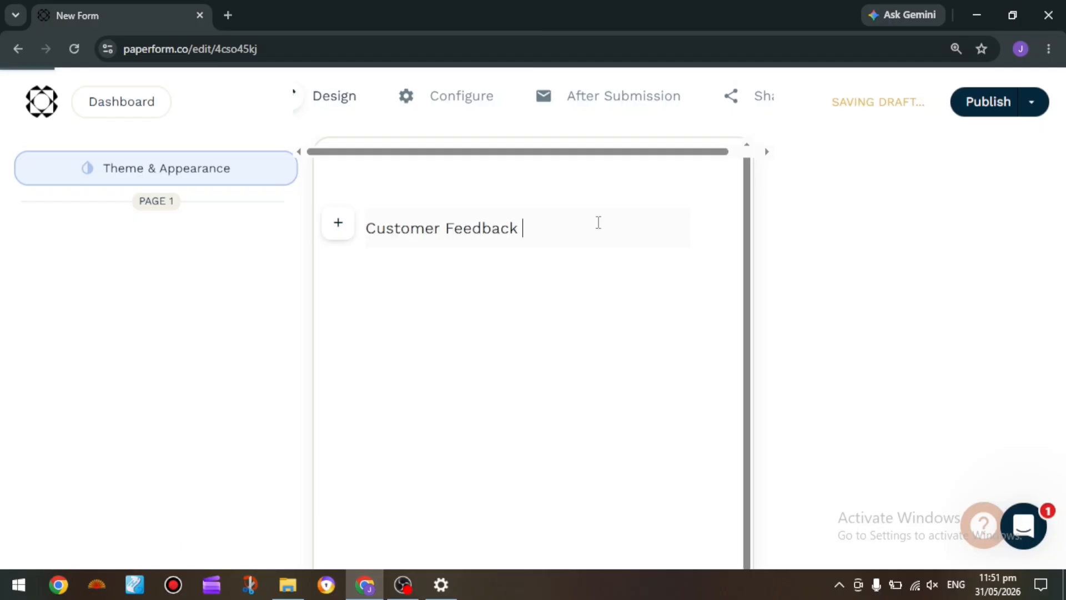
text(Form)
key(Return)
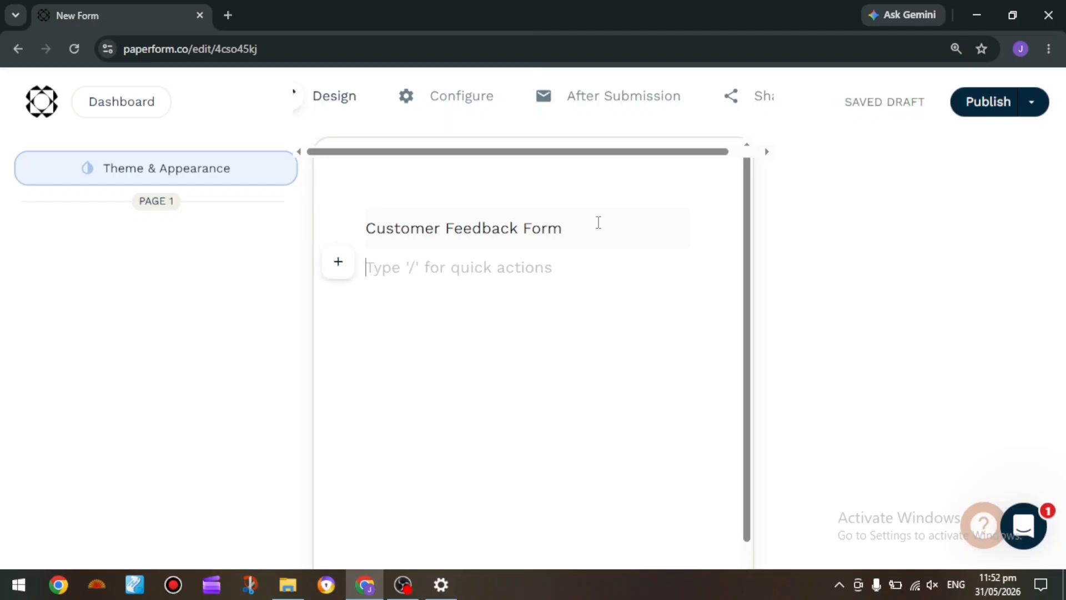
Add the intro line "Thank you for taking the time to share your feedback with us." below the title
text(T)
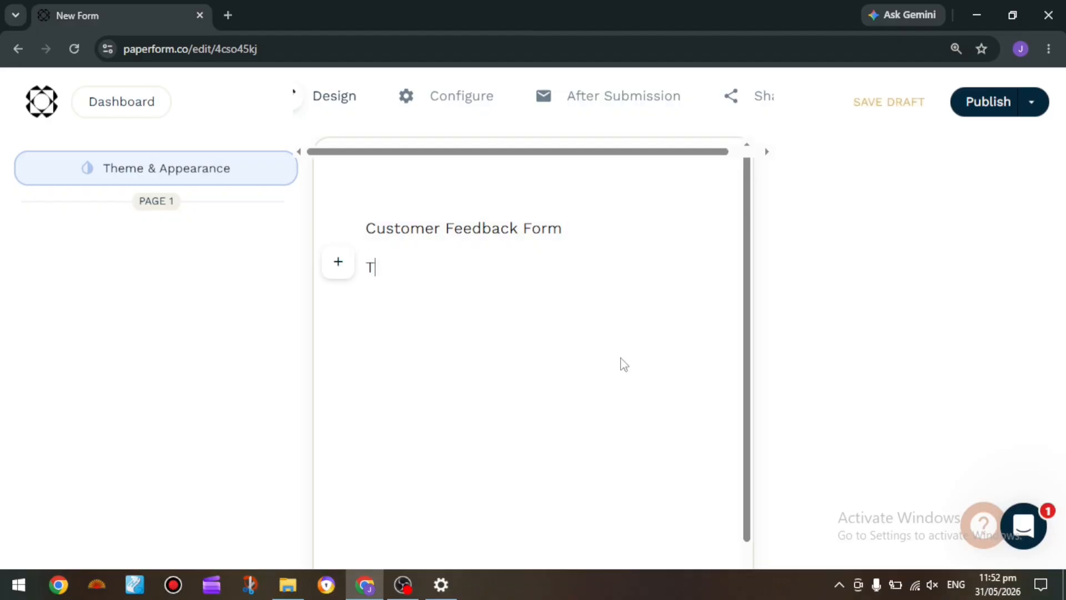
text(hank you for taking)
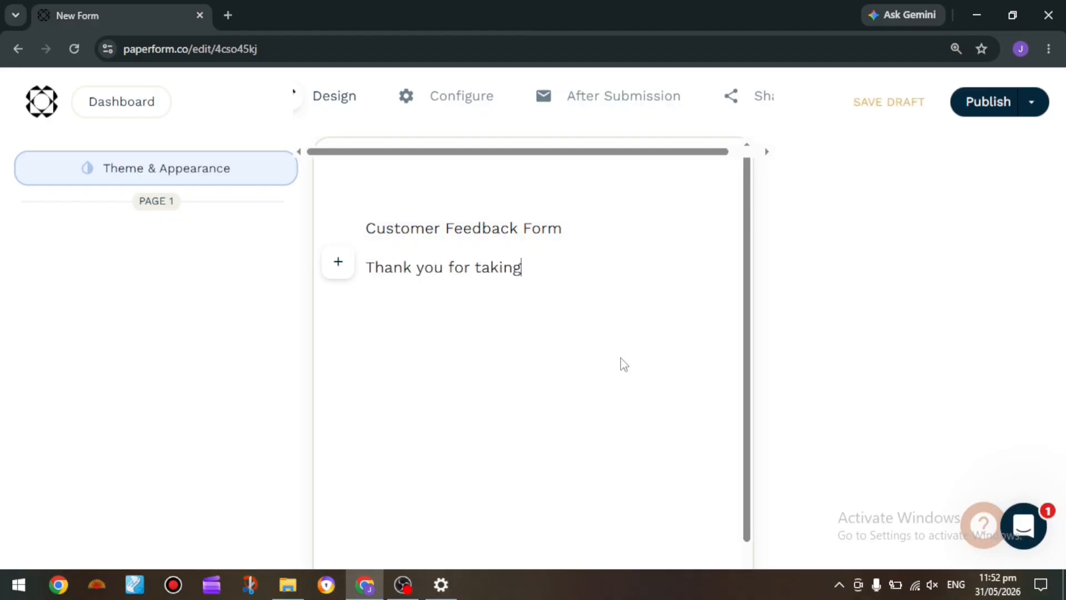
text( the time to share y)
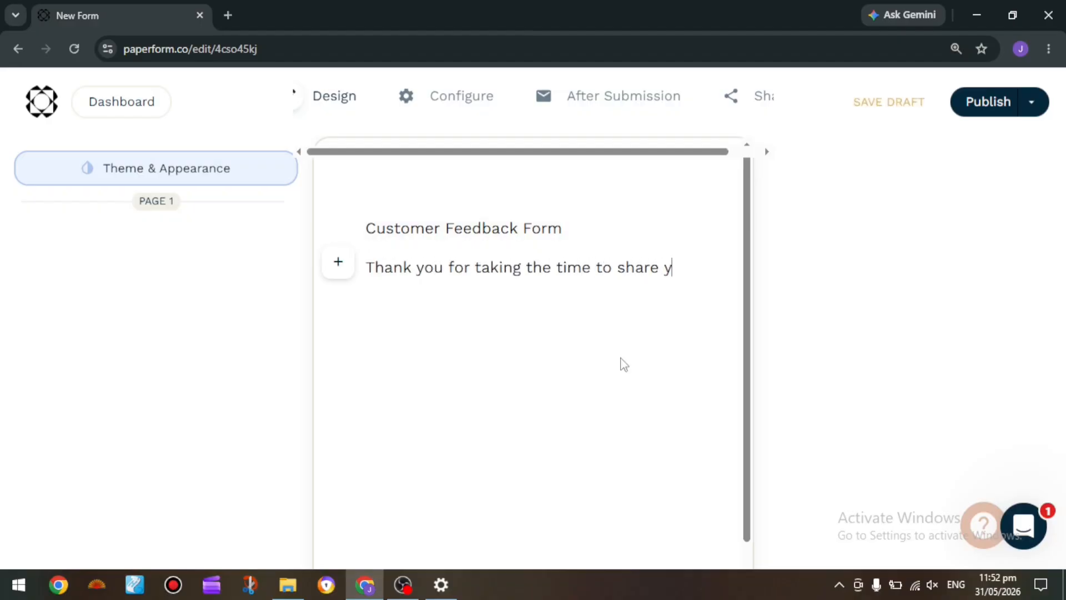
text(our feedback with us)
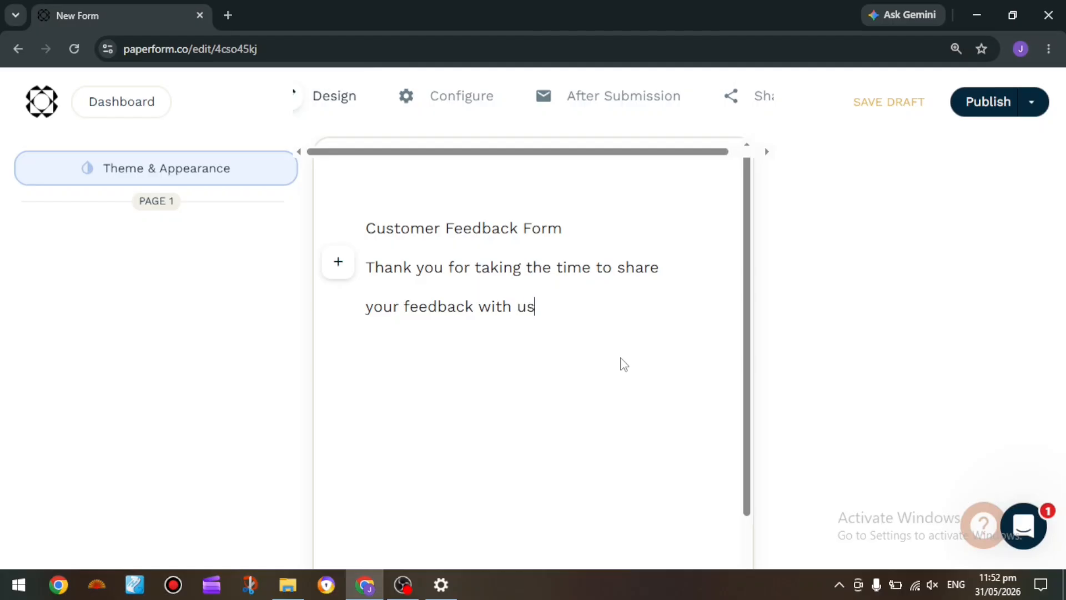
text(.)
key(Return)
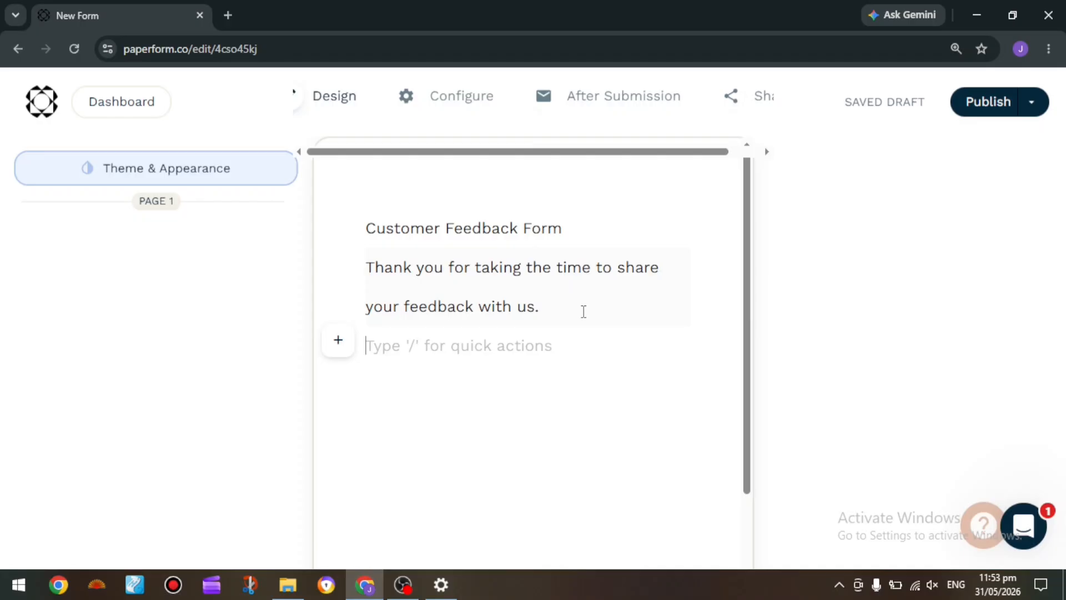
Insert a Text question below the intro line and word it "What is your name?"
text(/)
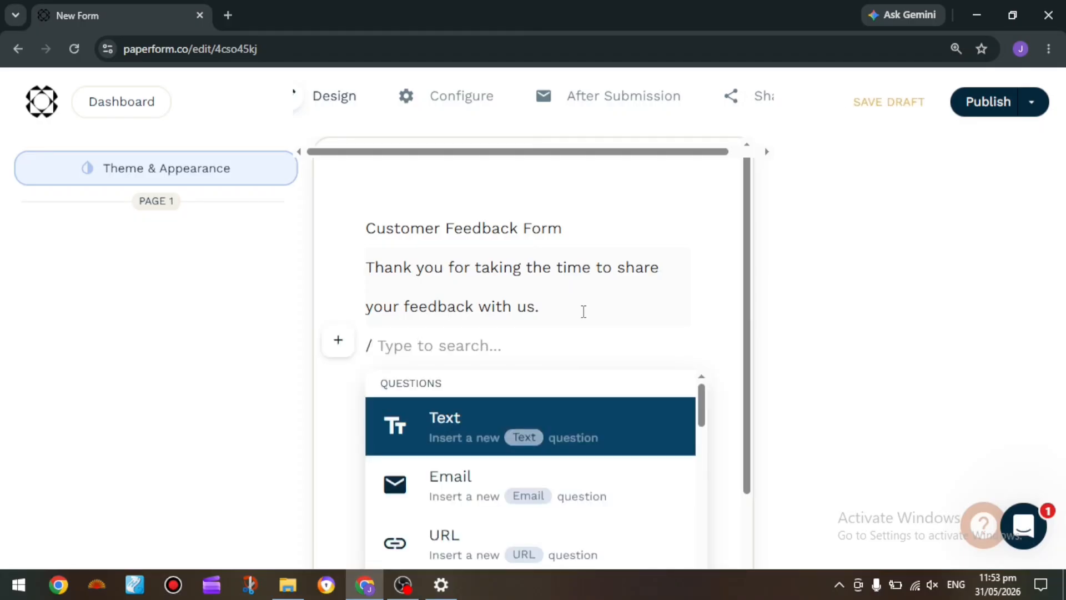
scroll(649, 491, down, 2)
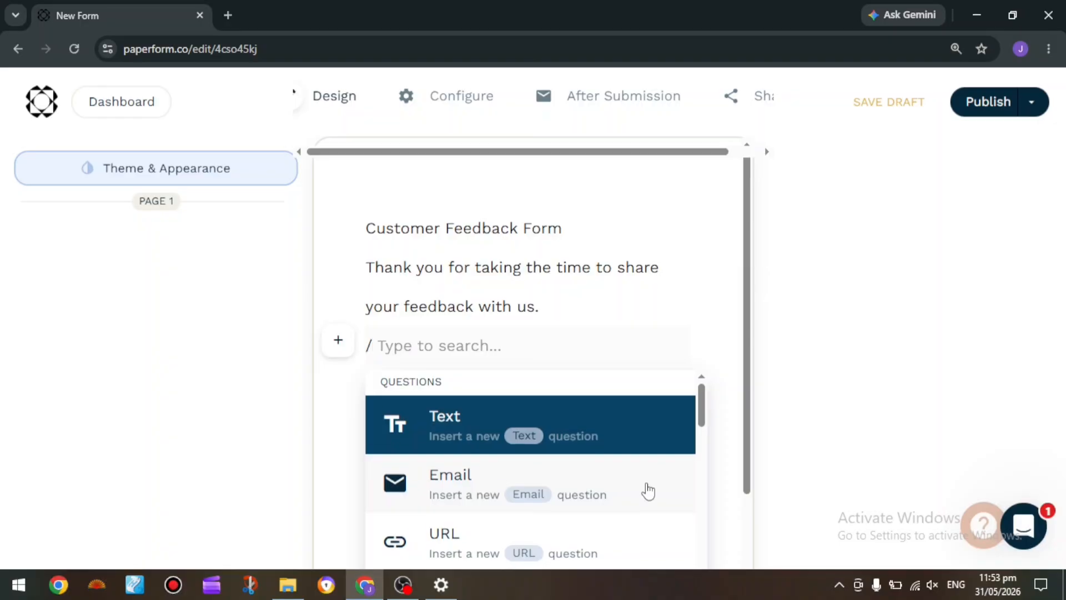
scroll(649, 491, down, 3)
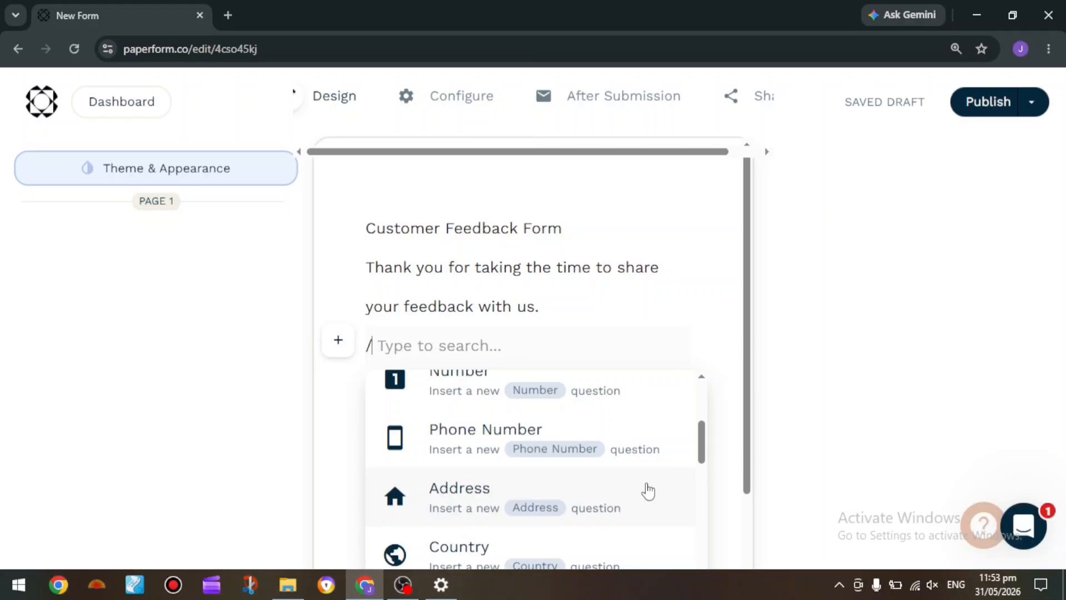
scroll(564, 441, up, 5)
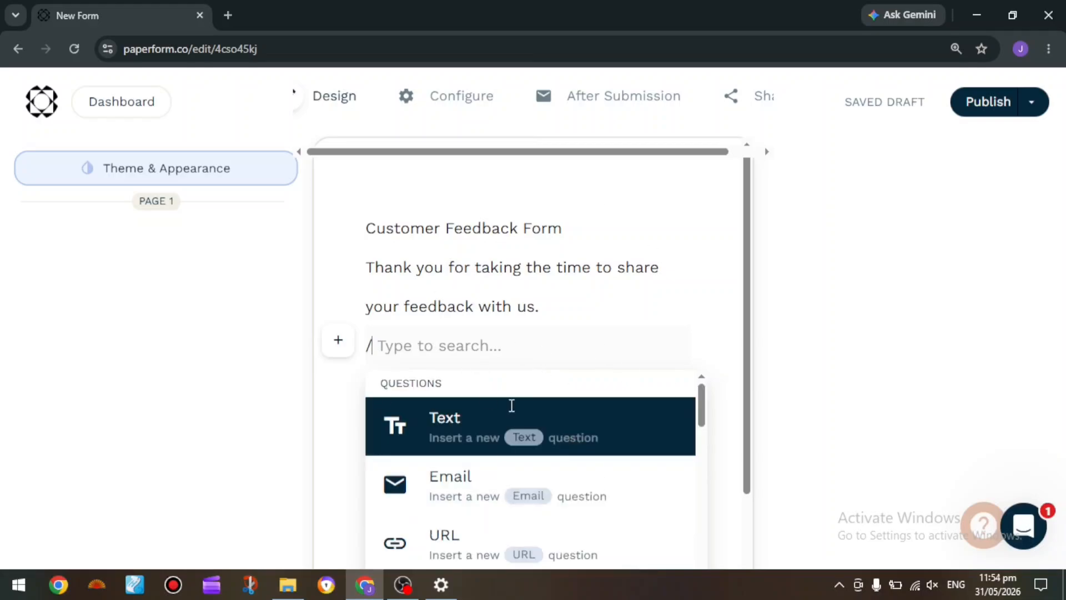
click(509, 405)
click(515, 416)
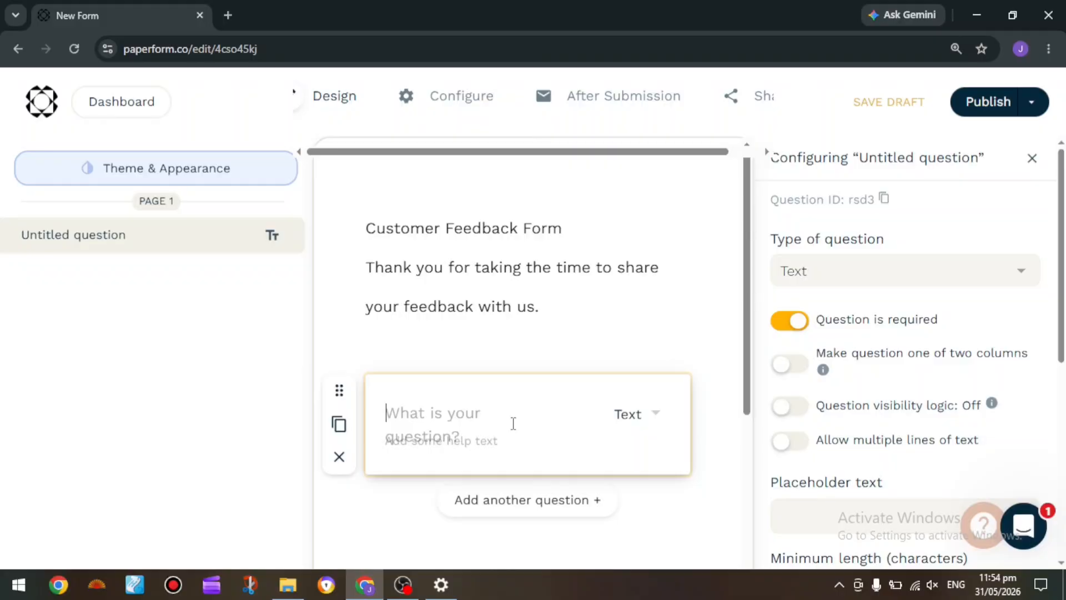
text(What is your n)
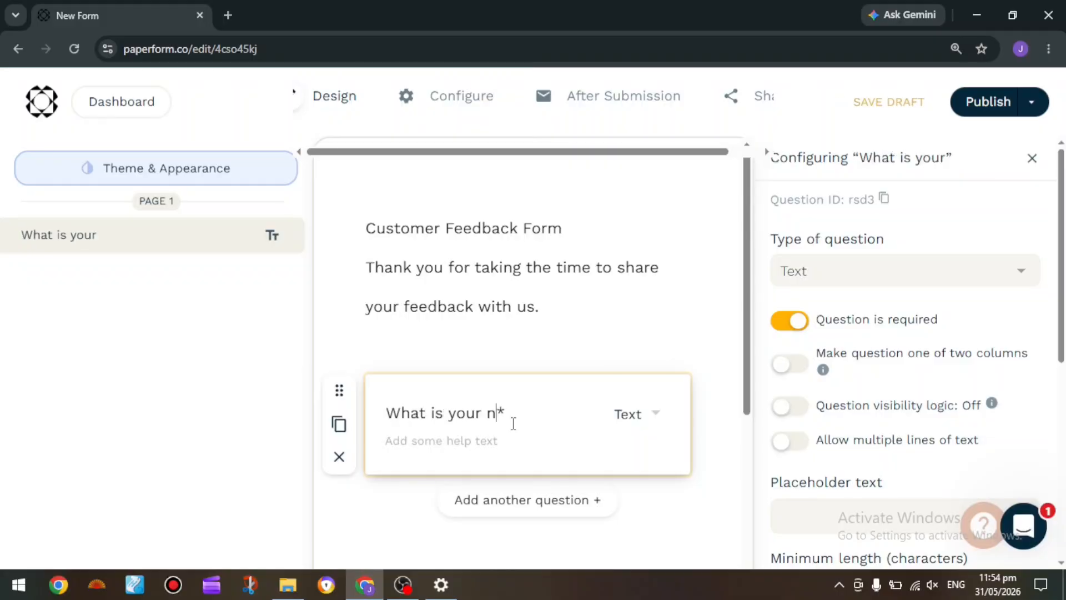
text(ame?)
Add another question below the name question, set its type to Email, and word it "What is your email adress?"
scroll(500, 400, down, 3)
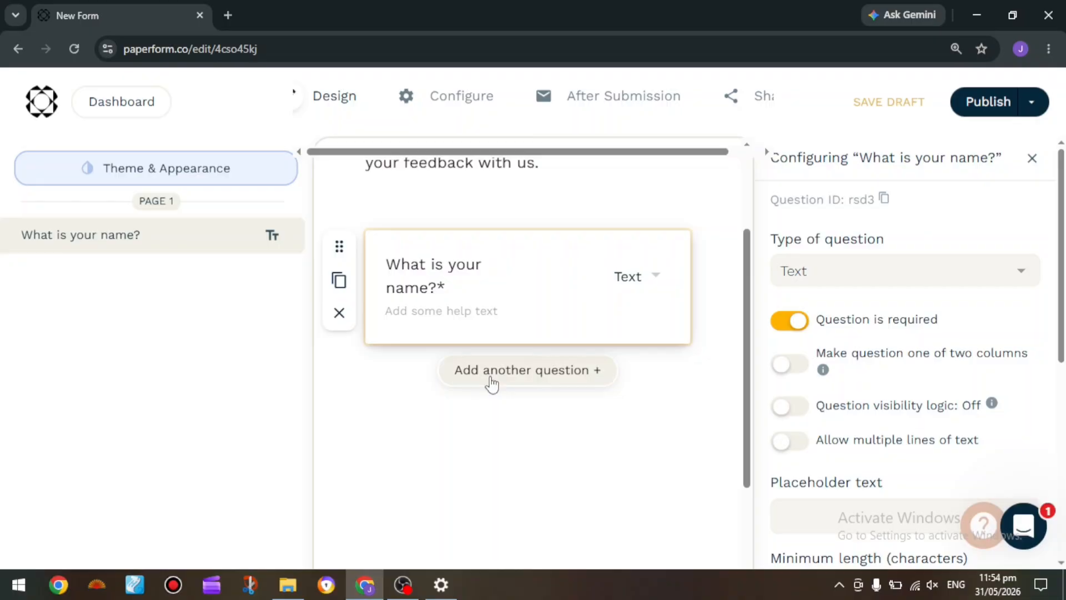
click(493, 382)
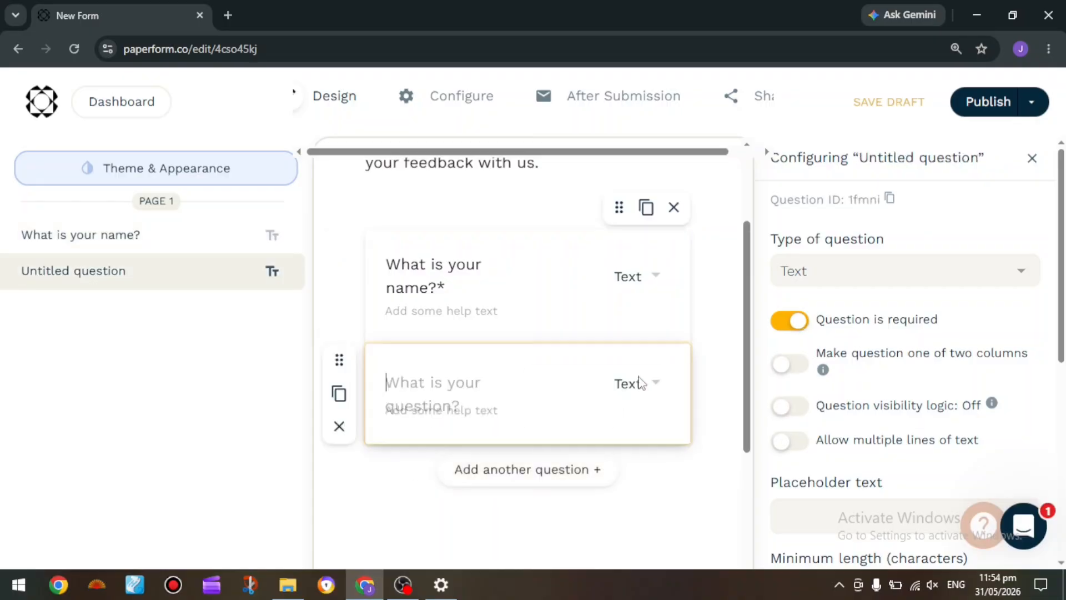
click(639, 383)
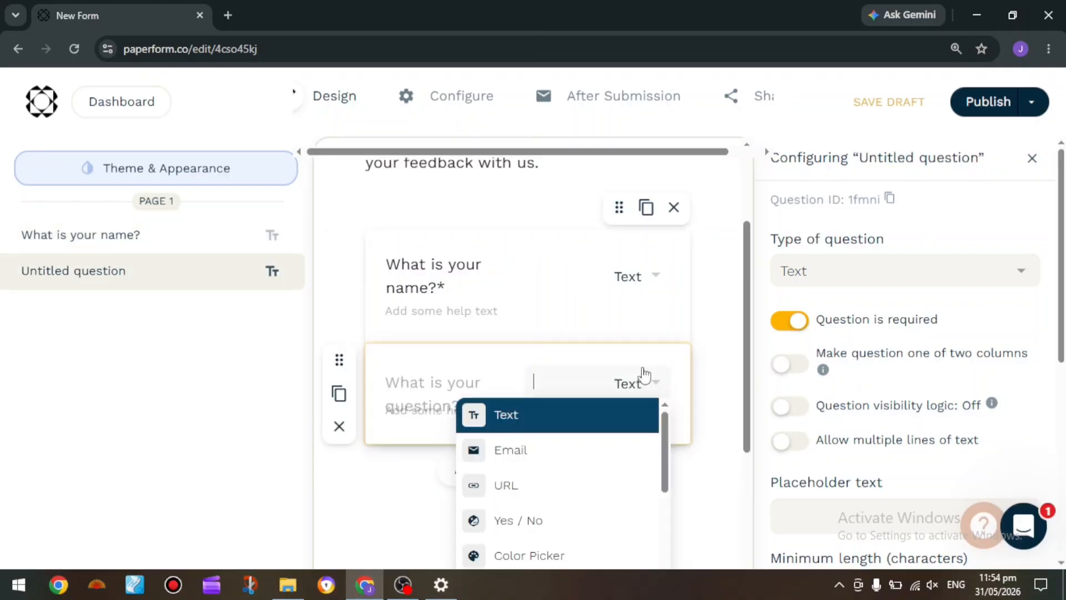
click(547, 461)
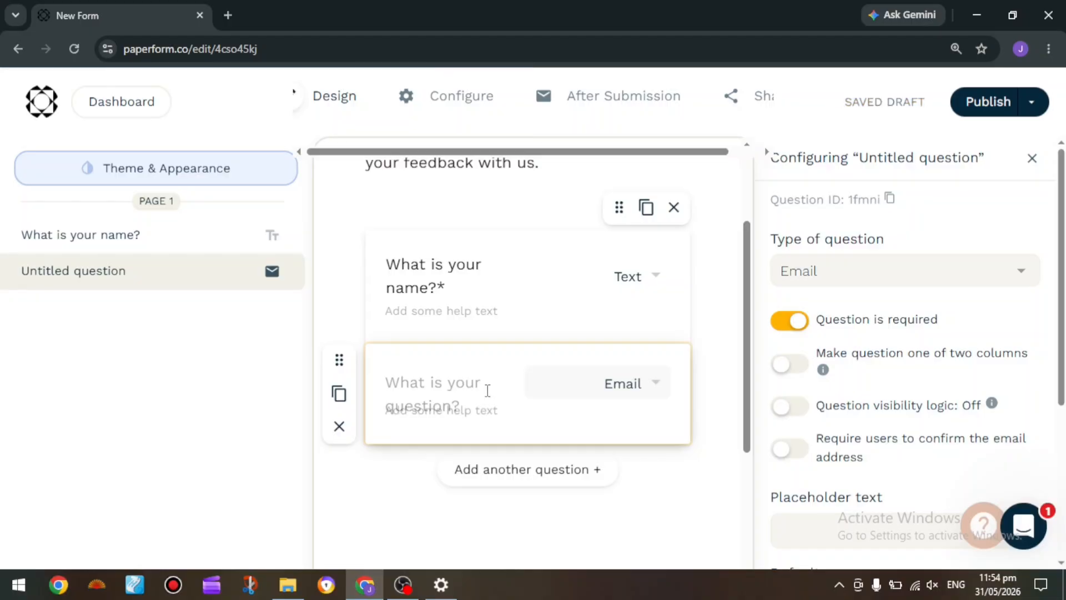
text(W)
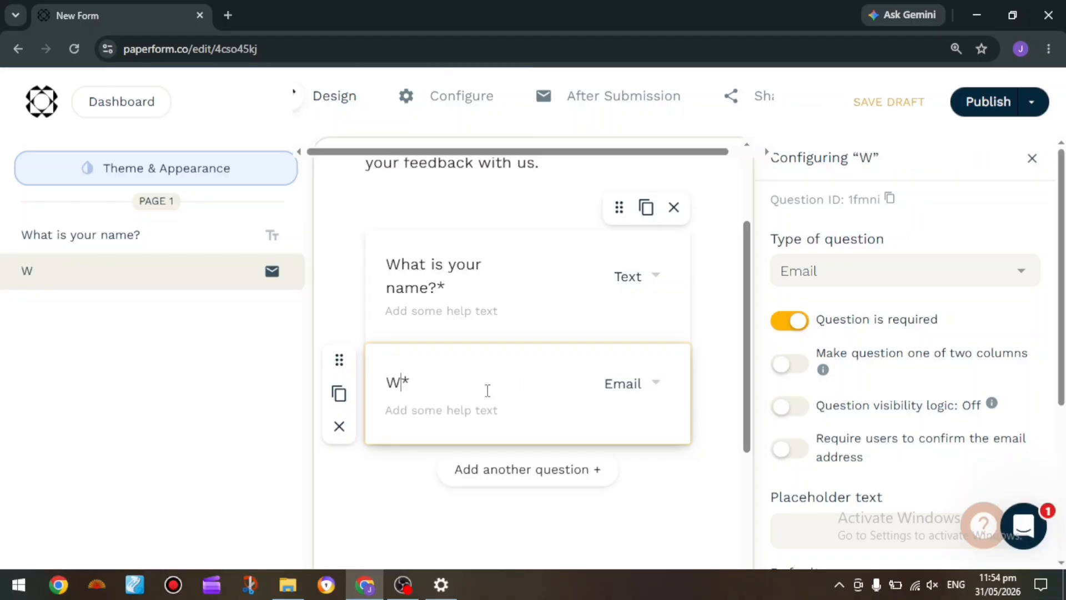
text(hat is your e)
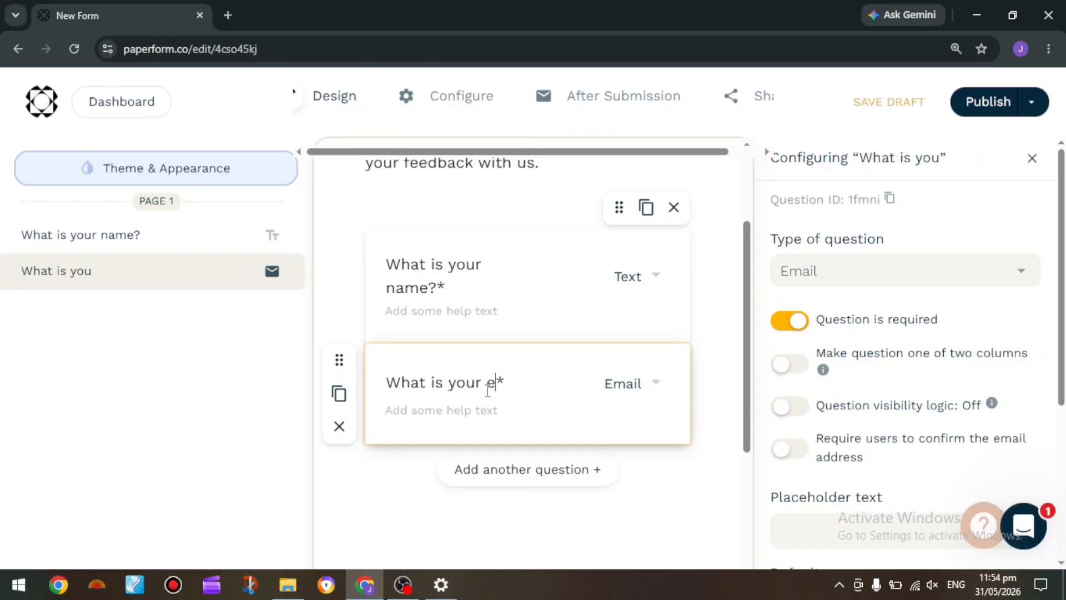
text(mail adress?)
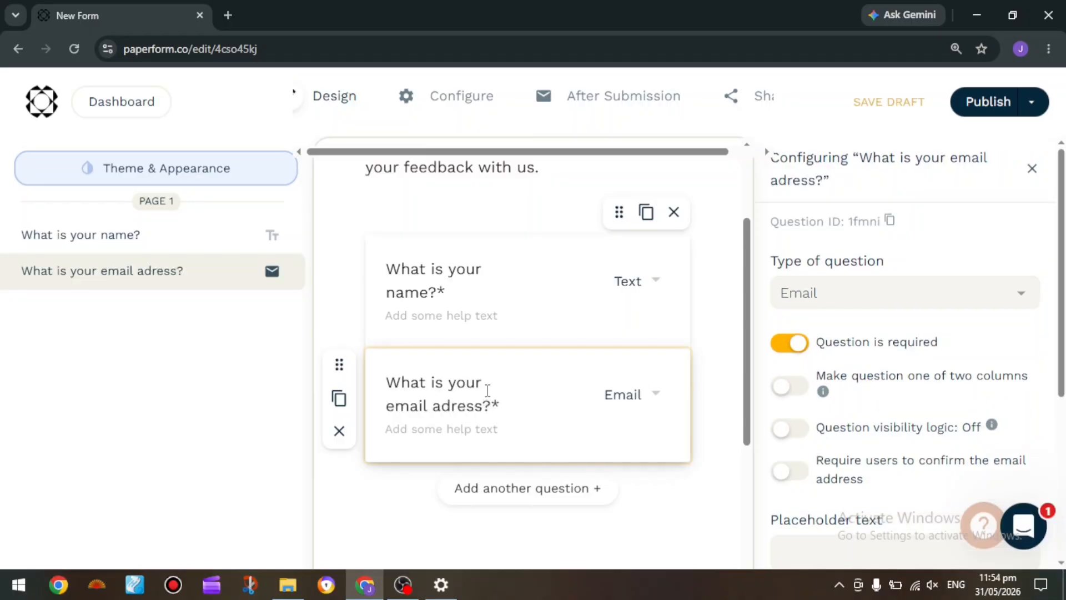
Add another question below the email question and set its type to Multiple Choice
click(533, 497)
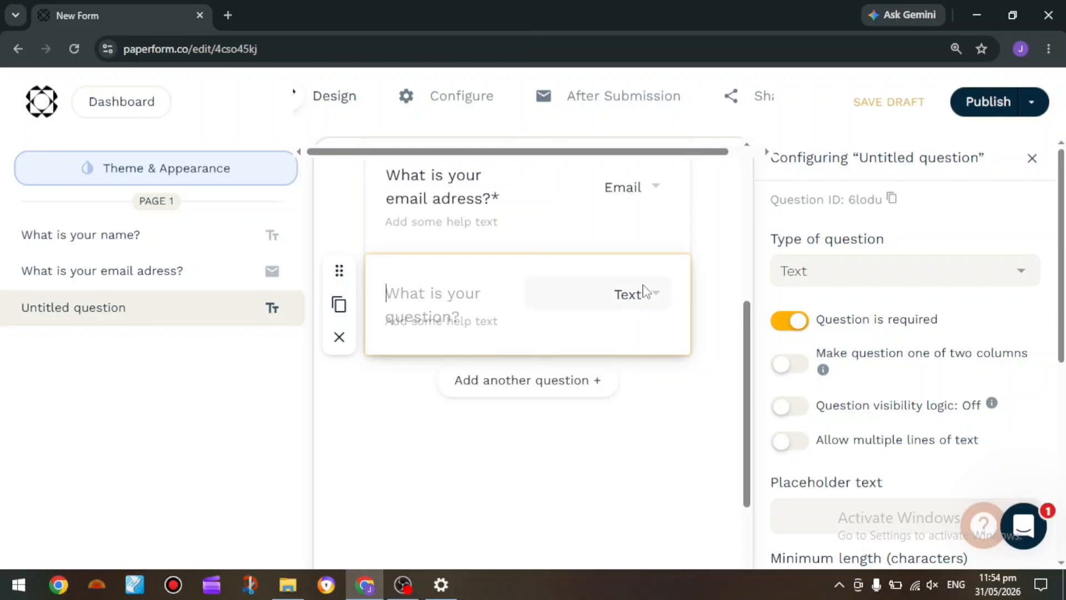
click(644, 292)
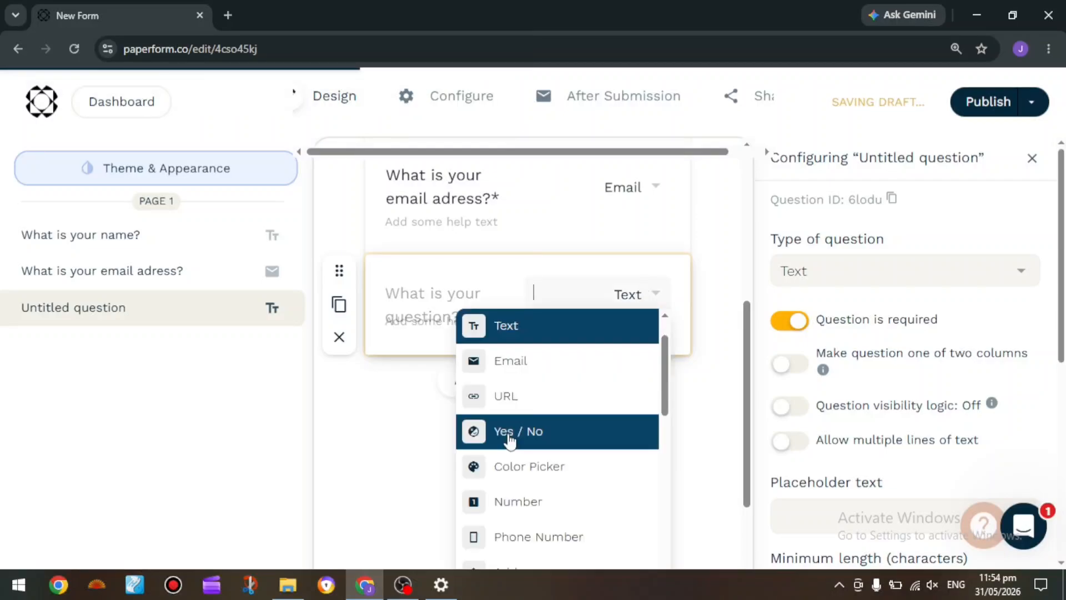
scroll(510, 442, down, 2)
scroll(510, 442, down, 5)
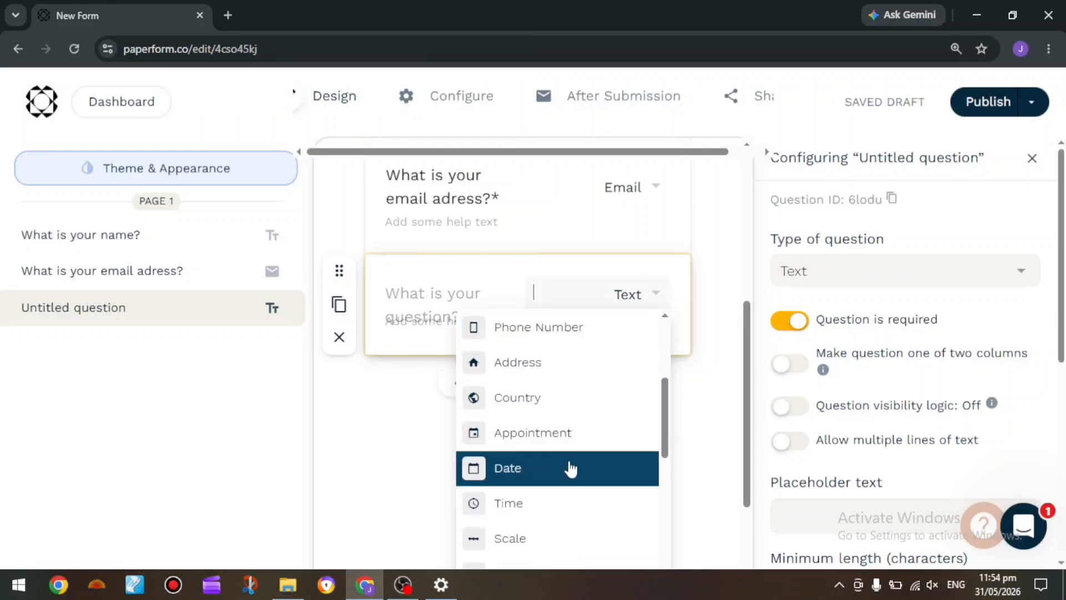
scroll(578, 511, down, 4)
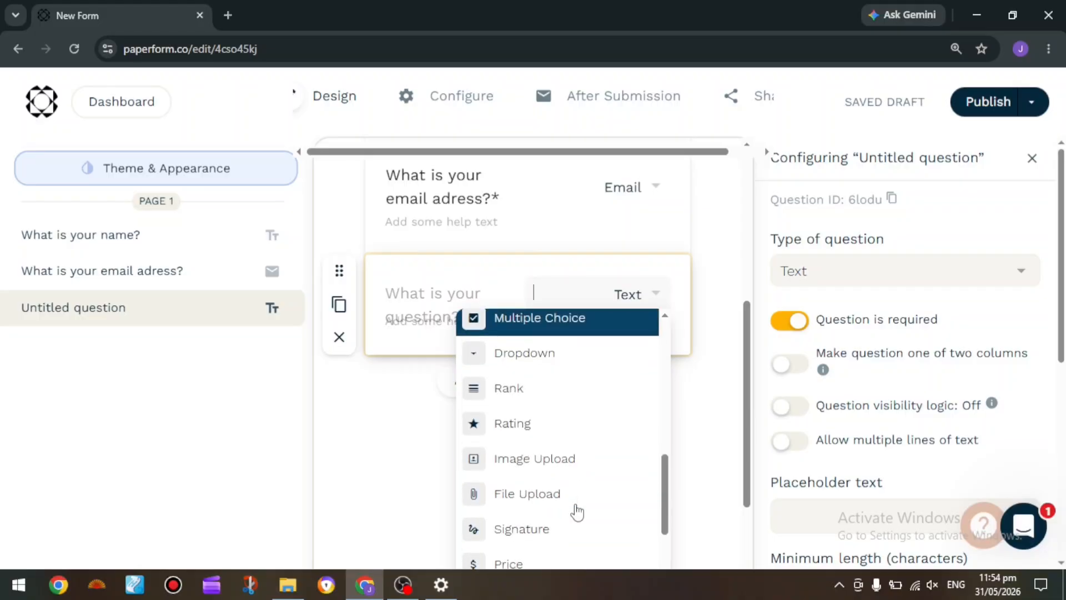
scroll(578, 511, up, 4)
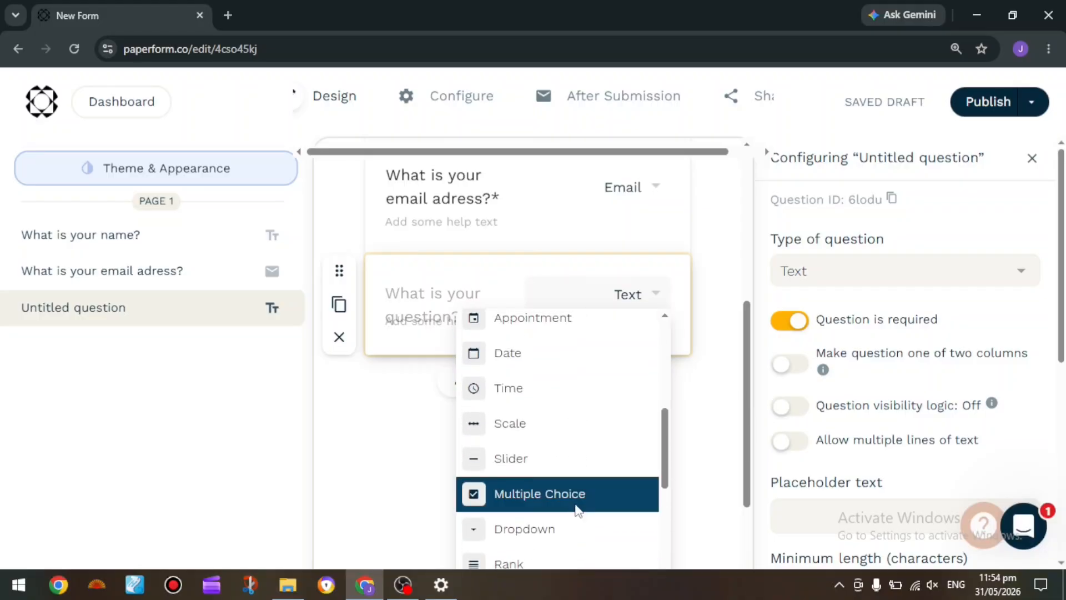
click(578, 511)
Word the multiple-choice question "How satisfied are you with our service?"
click(470, 293)
text(How )
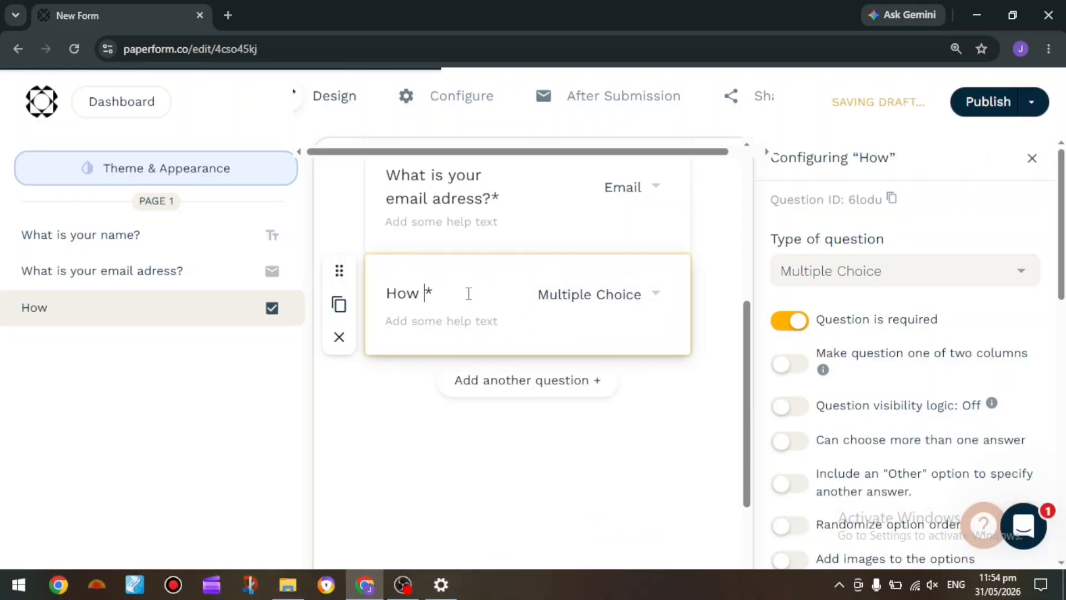
text(satisfied)
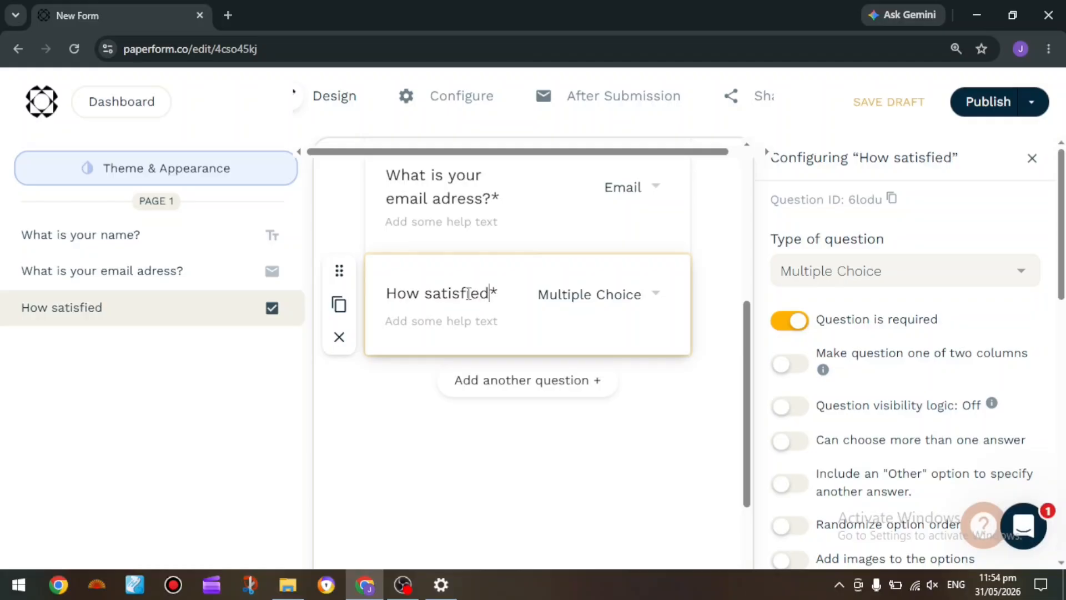
text( are you )
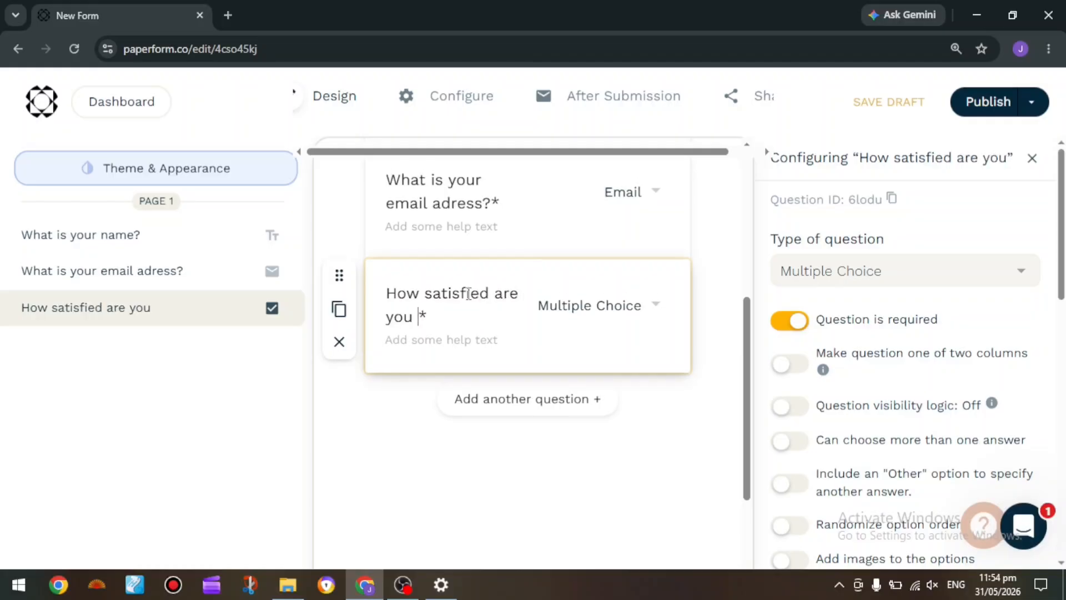
text(with our service?)
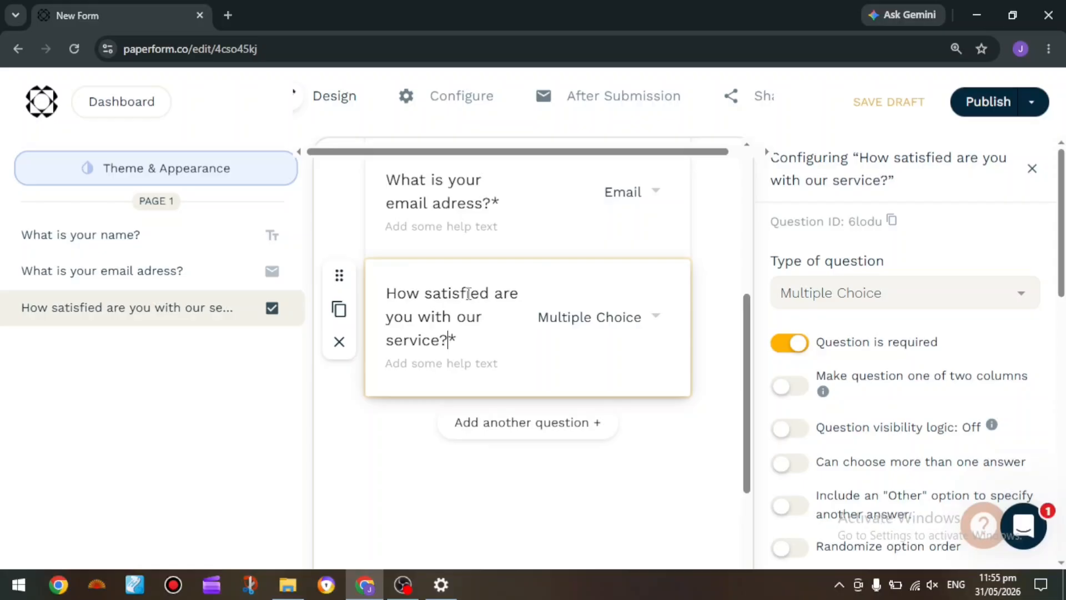
click(709, 382)
Open the settings of the name question and look through the available question types, keeping Text
scroll(708, 382, down, 3)
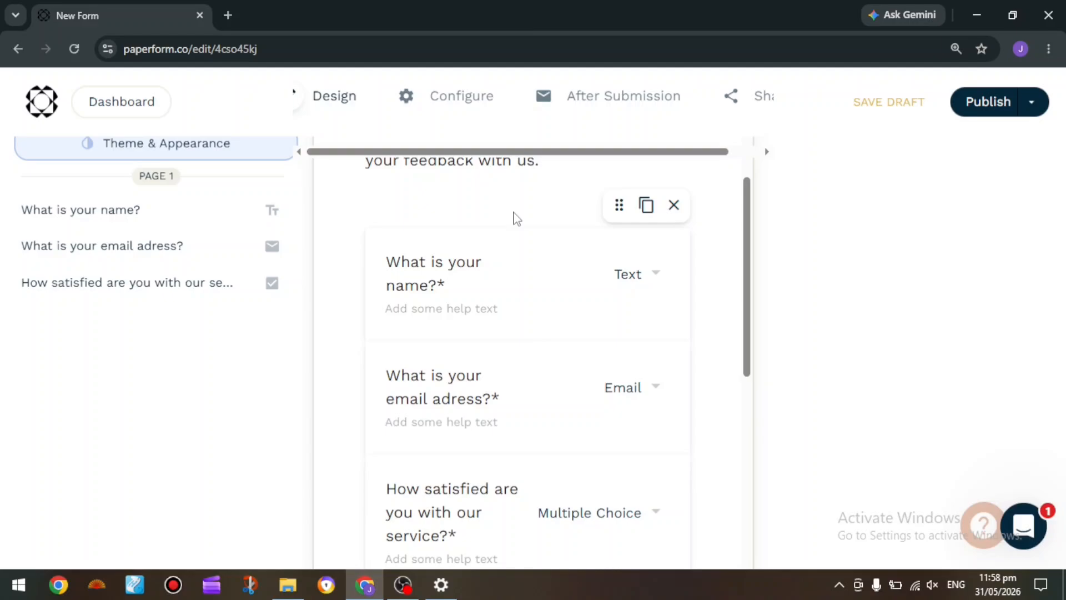
click(589, 299)
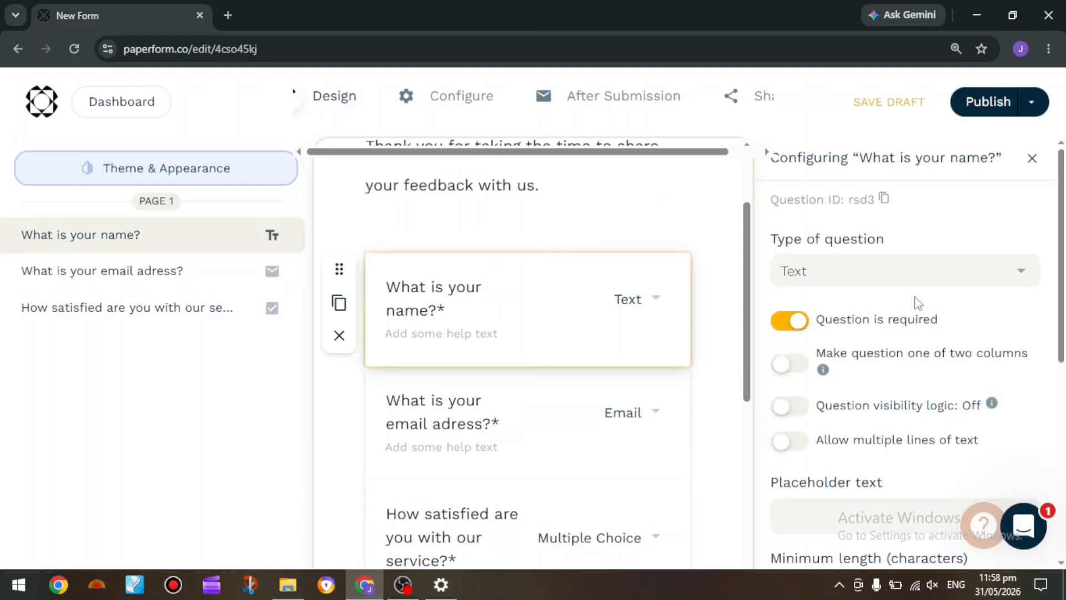
scroll(916, 303, down, 1)
click(1022, 211)
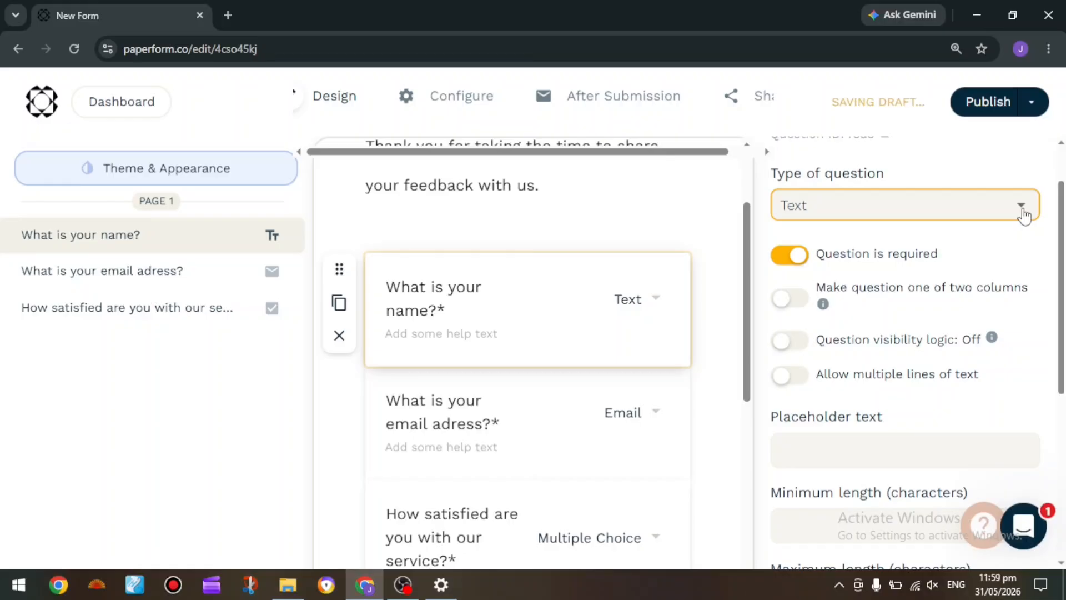
click(1025, 214)
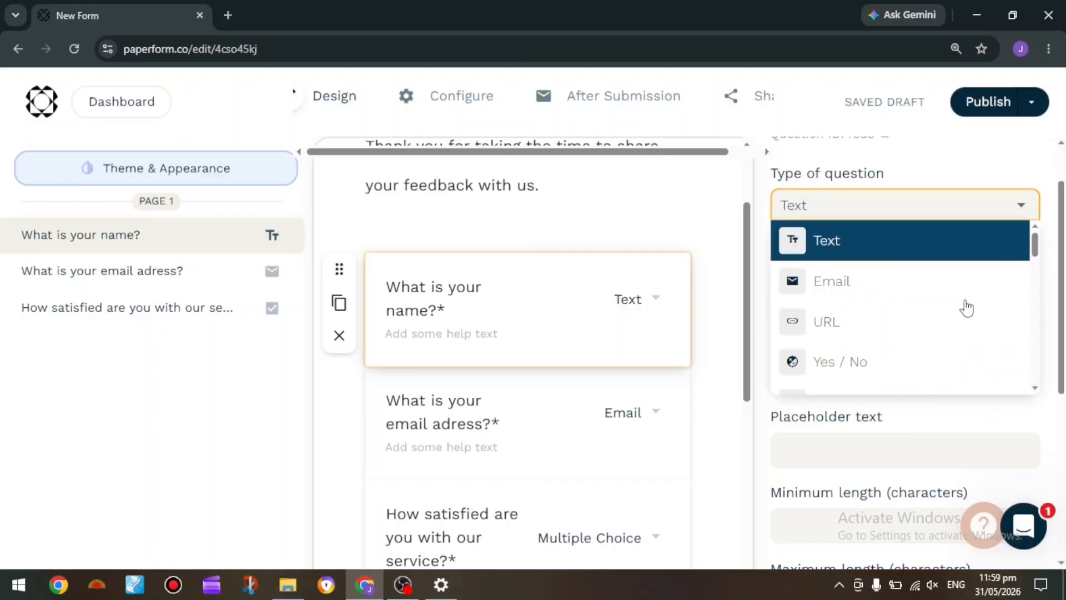
scroll(967, 310, down, 1)
scroll(967, 310, down, 2)
scroll(967, 310, up, 2)
click(922, 210)
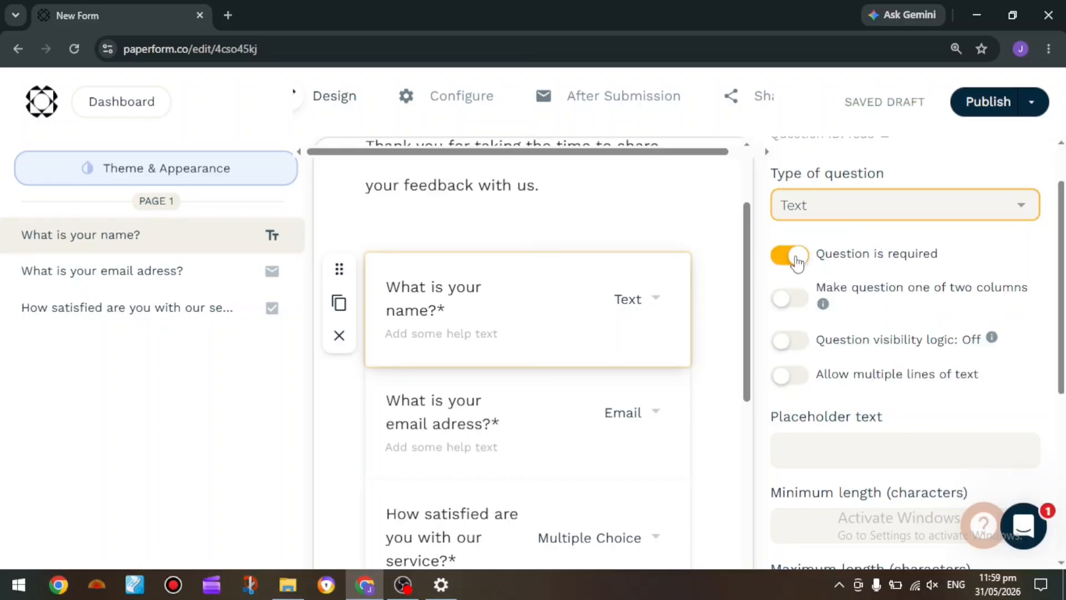
Try the required setting of the name question by switching it off and back on
click(797, 261)
click(797, 261)
click(797, 261)
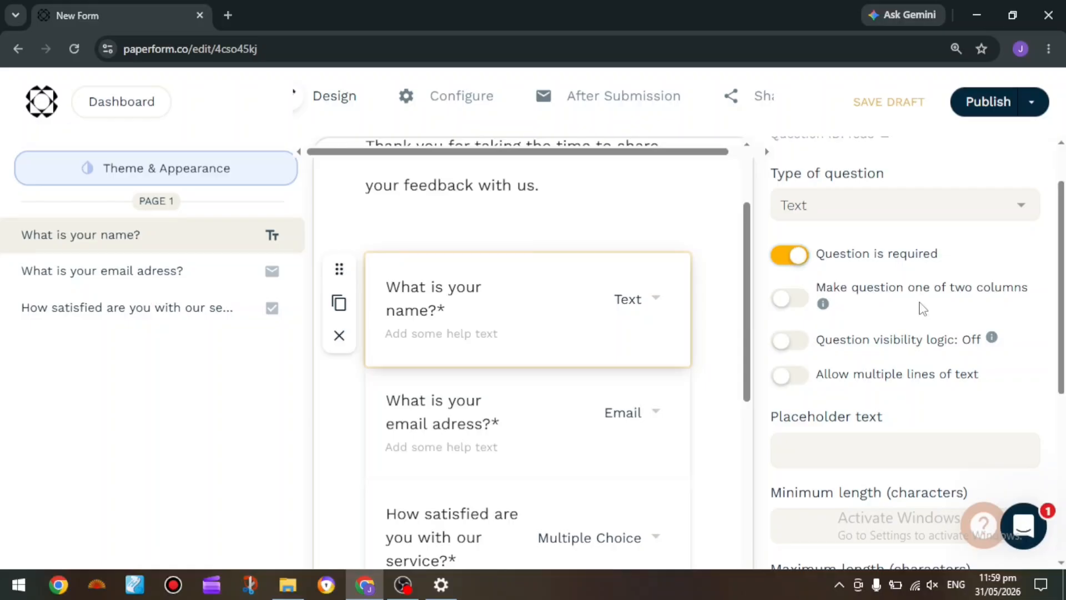
scroll(947, 319, down, 2)
click(939, 342)
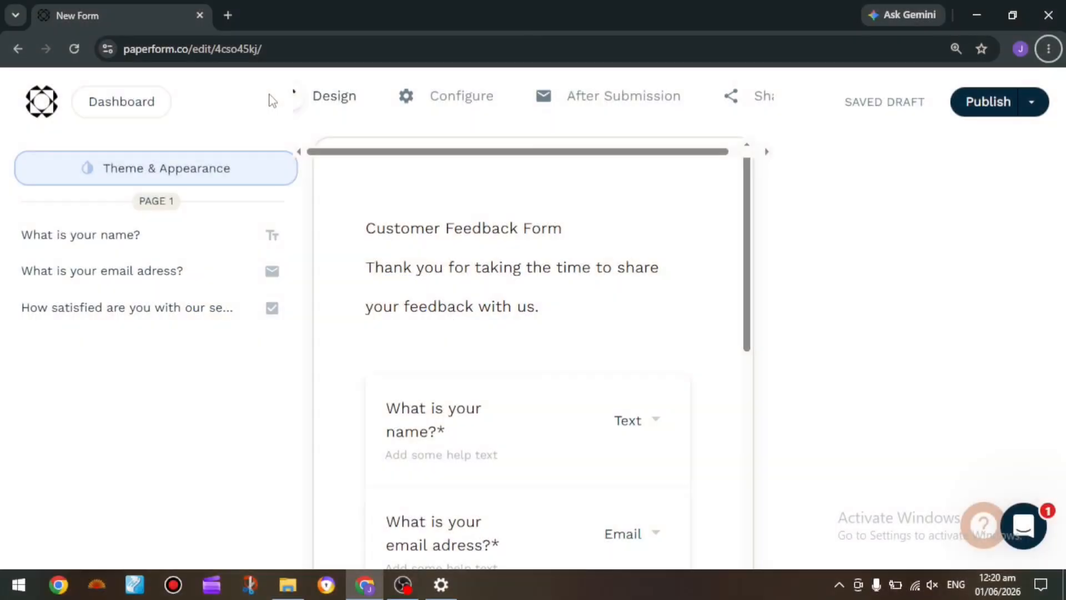
Open the form's theme and appearance settings and set the background color to light pink
click(142, 168)
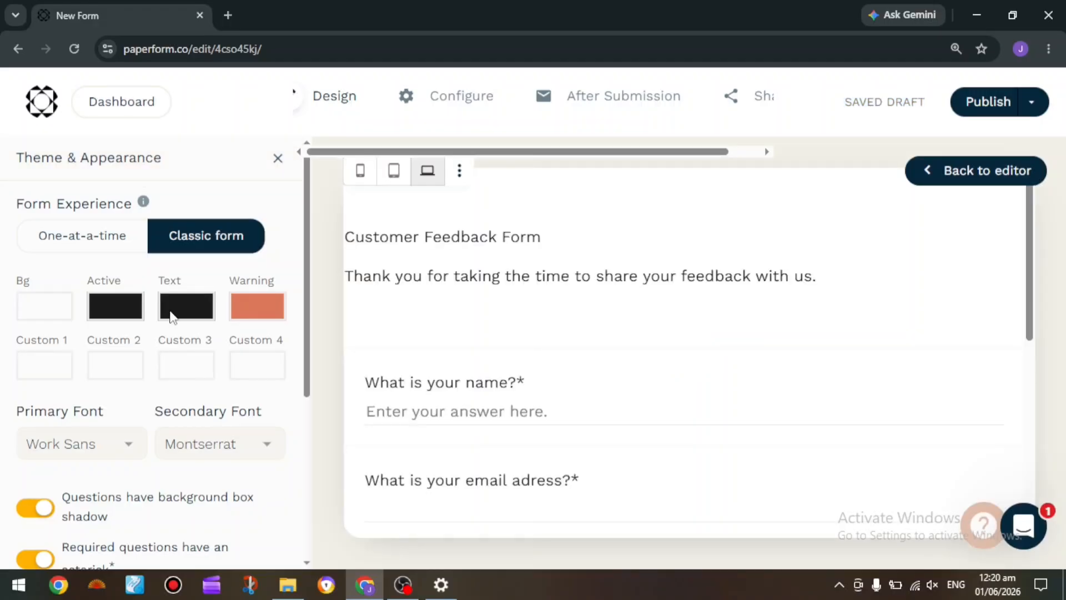
scroll(171, 317, down, 5)
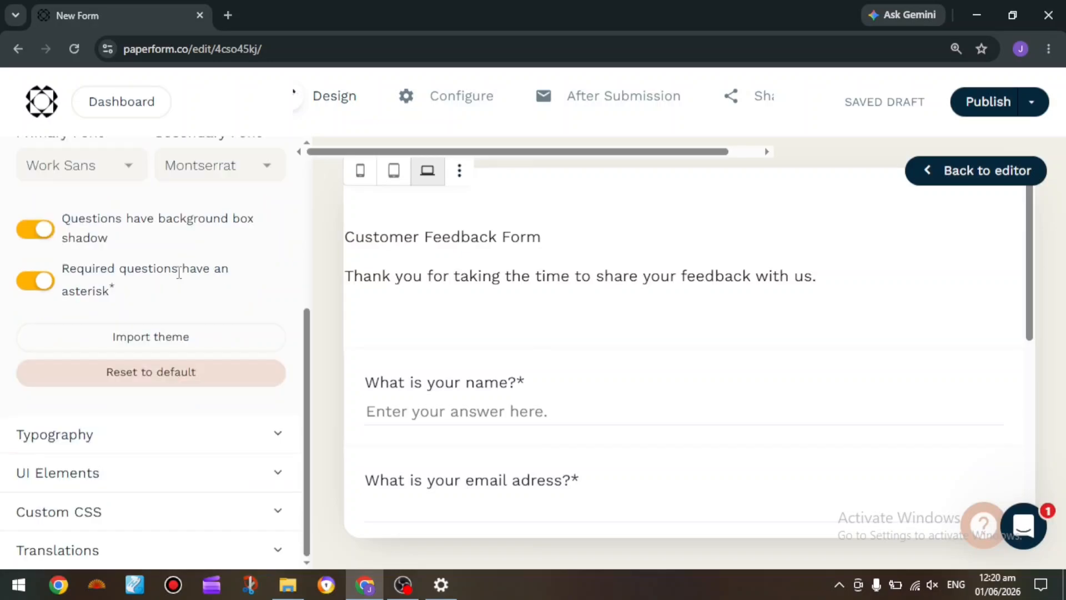
scroll(179, 272, up, 5)
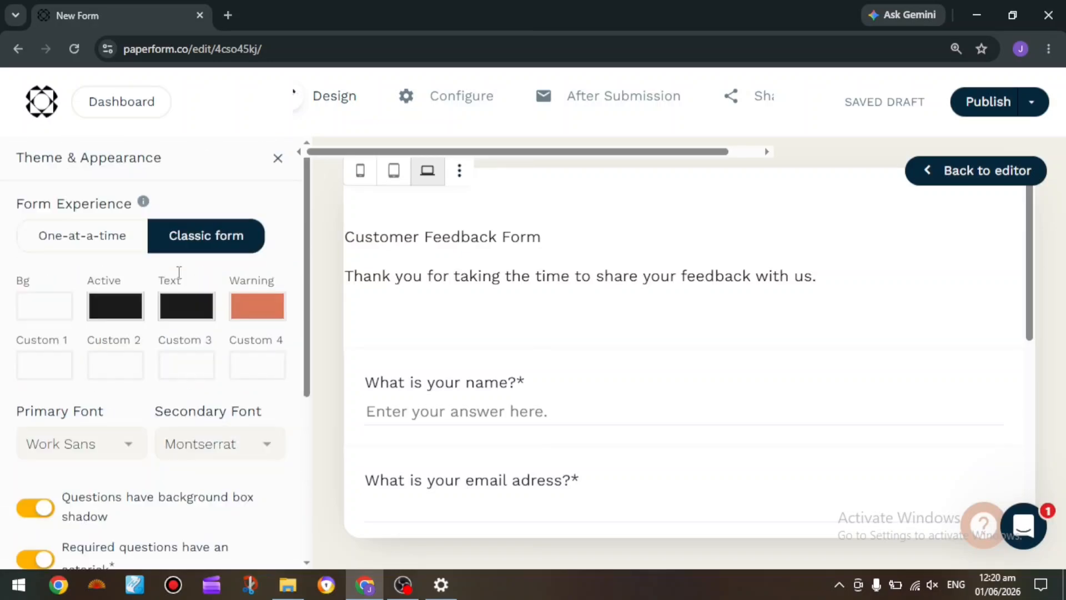
click(35, 311)
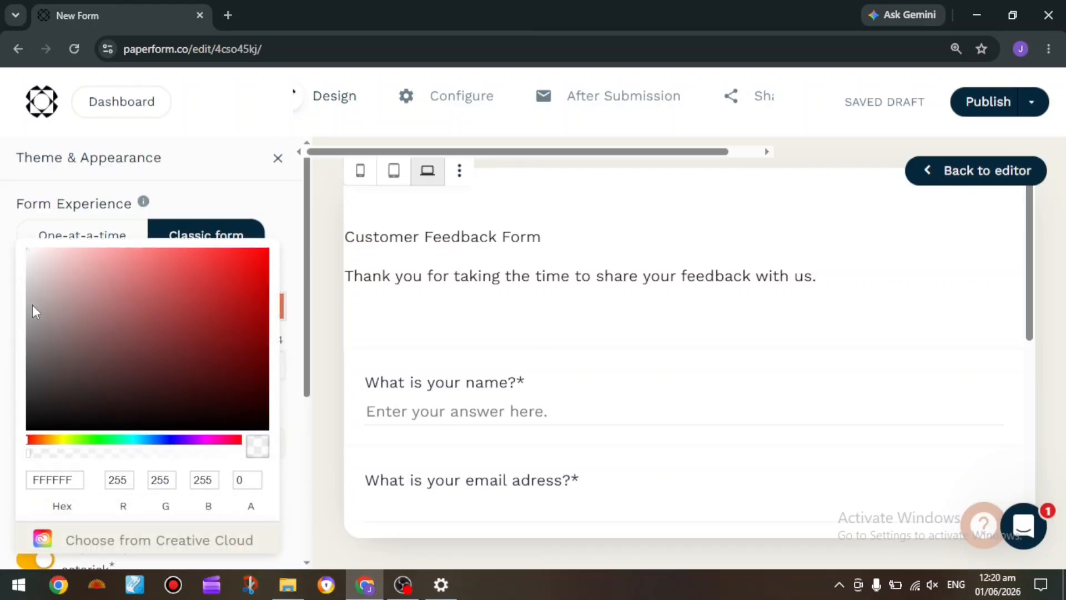
click(81, 256)
click(266, 201)
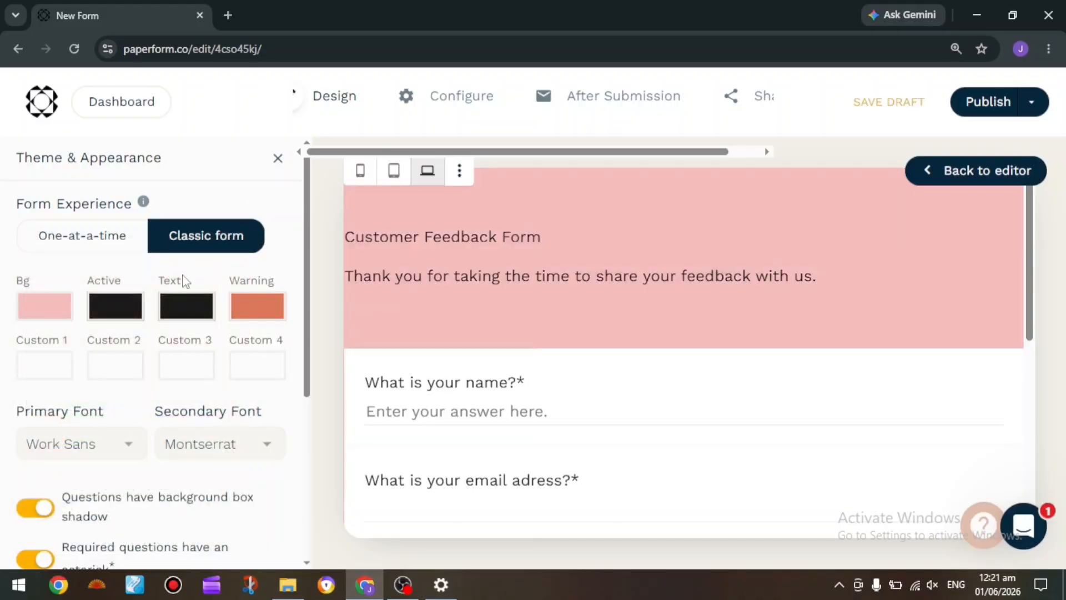
Set the theme's text color to dark red, hex 3D0303
click(183, 306)
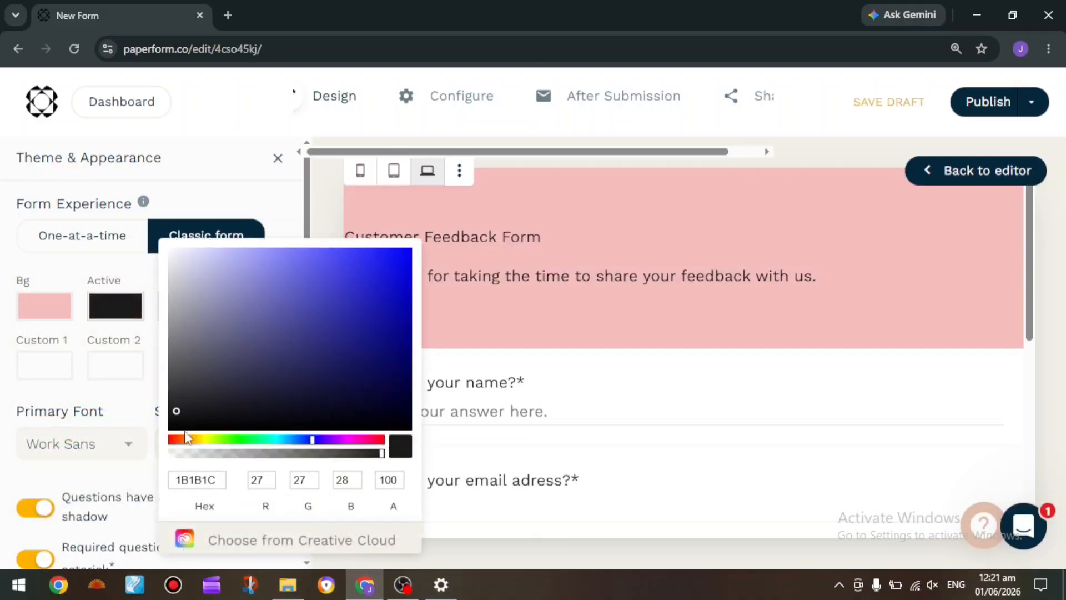
click(172, 439)
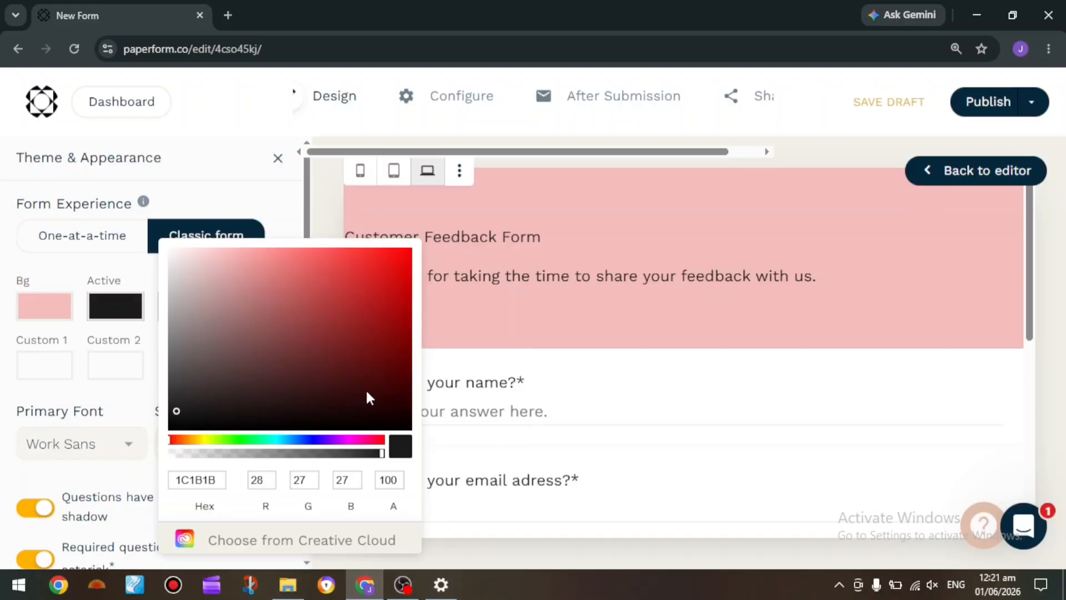
click(399, 388)
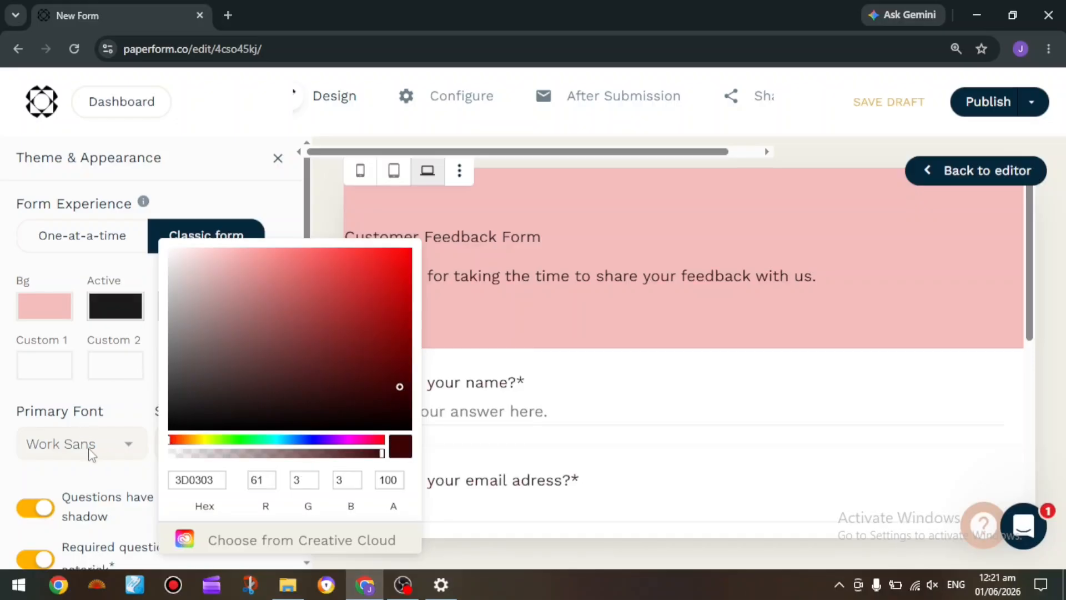
Set the primary font to Wittgenstein and try the One-at-a-time form experience
click(93, 452)
click(93, 452)
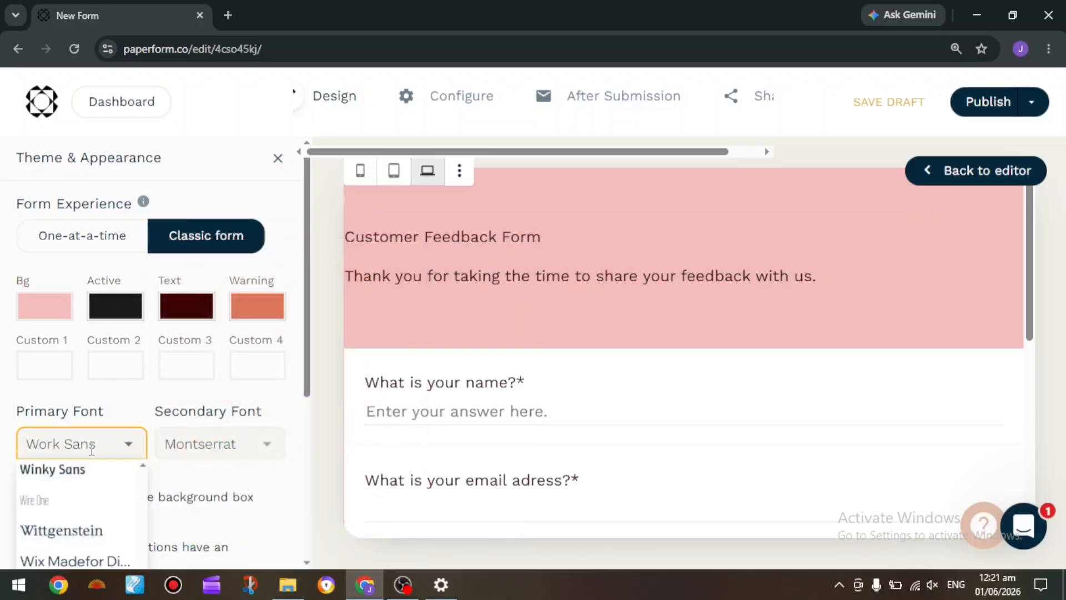
click(104, 533)
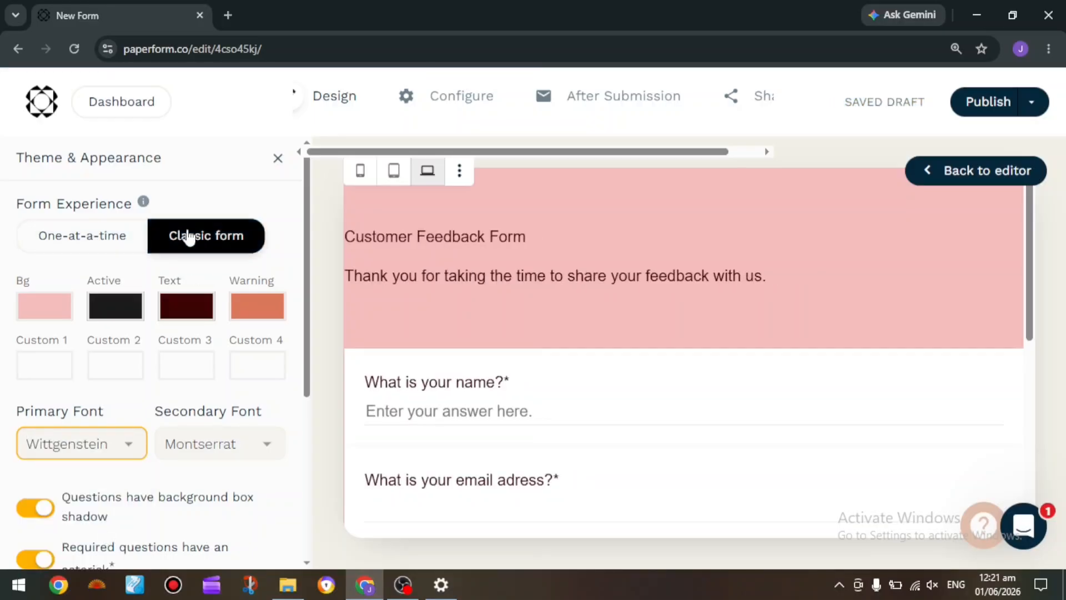
click(103, 234)
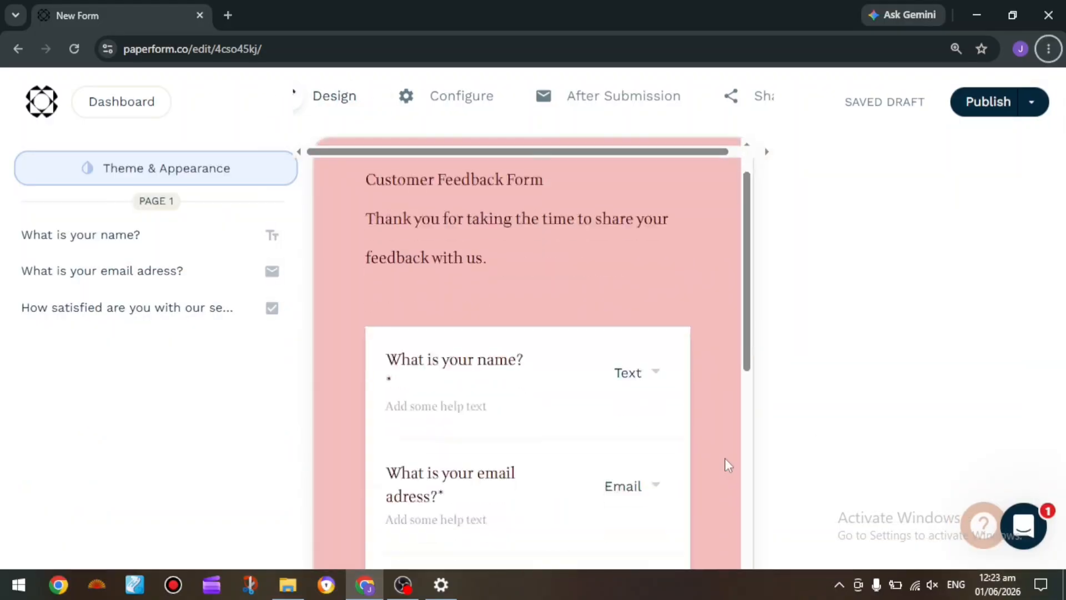
Review the restyled form in the editor, open its draft preview, and examine the questions and satisfaction answer options
scroll(725, 458, down, 6)
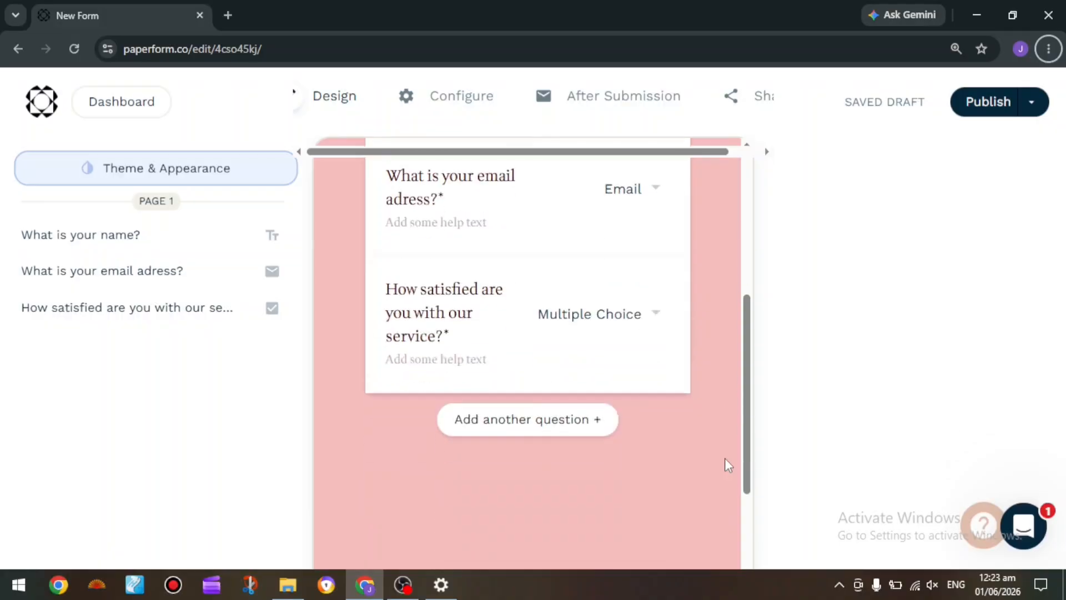
scroll(725, 458, up, 5)
scroll(725, 457, up, 2)
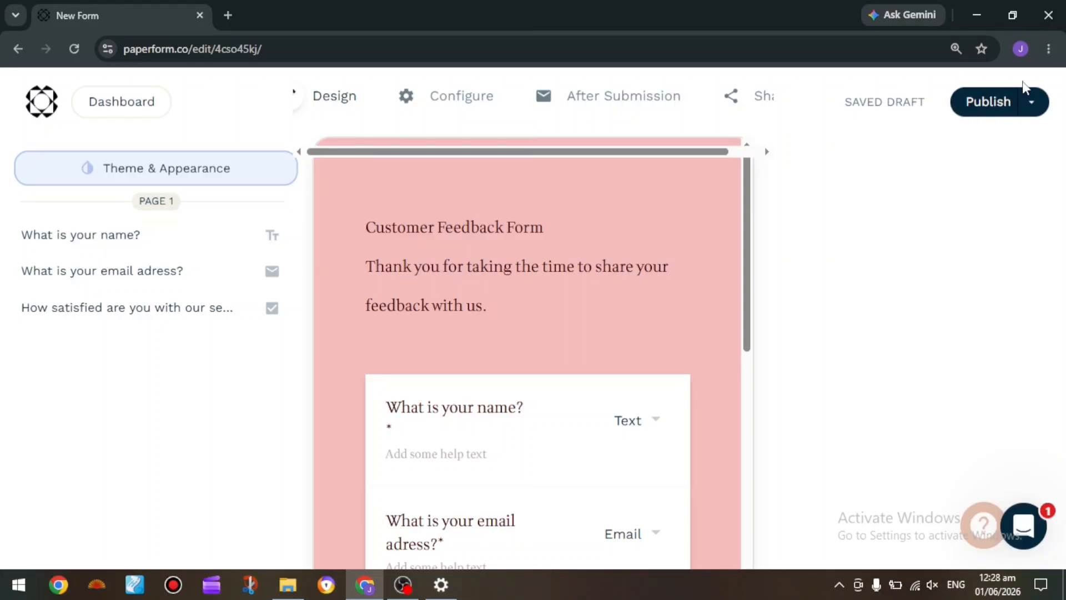
click(1033, 103)
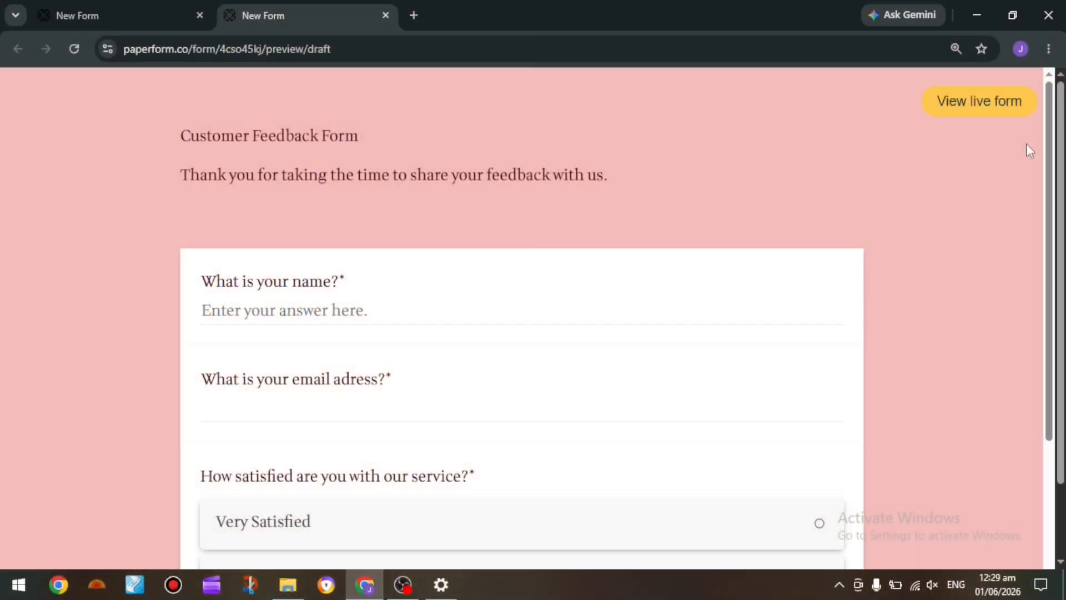
scroll(889, 266, down, 4)
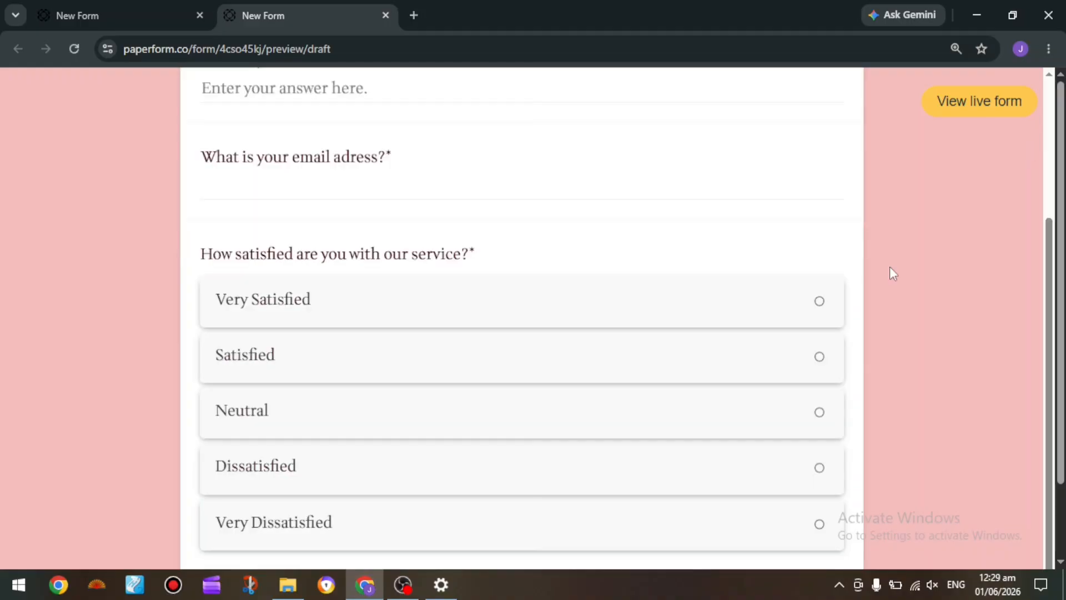
scroll(890, 268, up, 3)
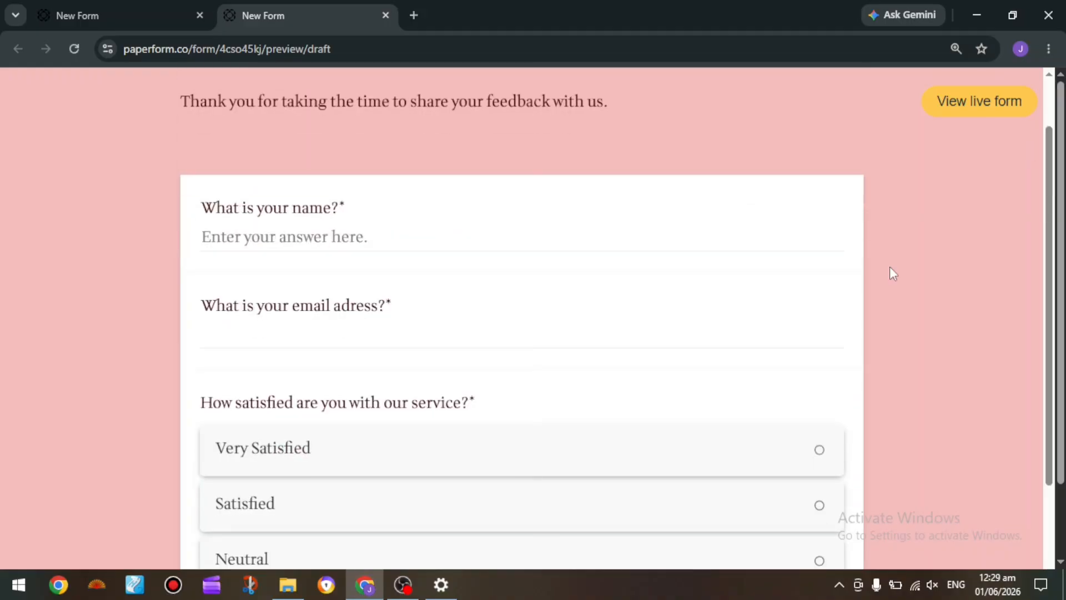
scroll(891, 267, down, 1)
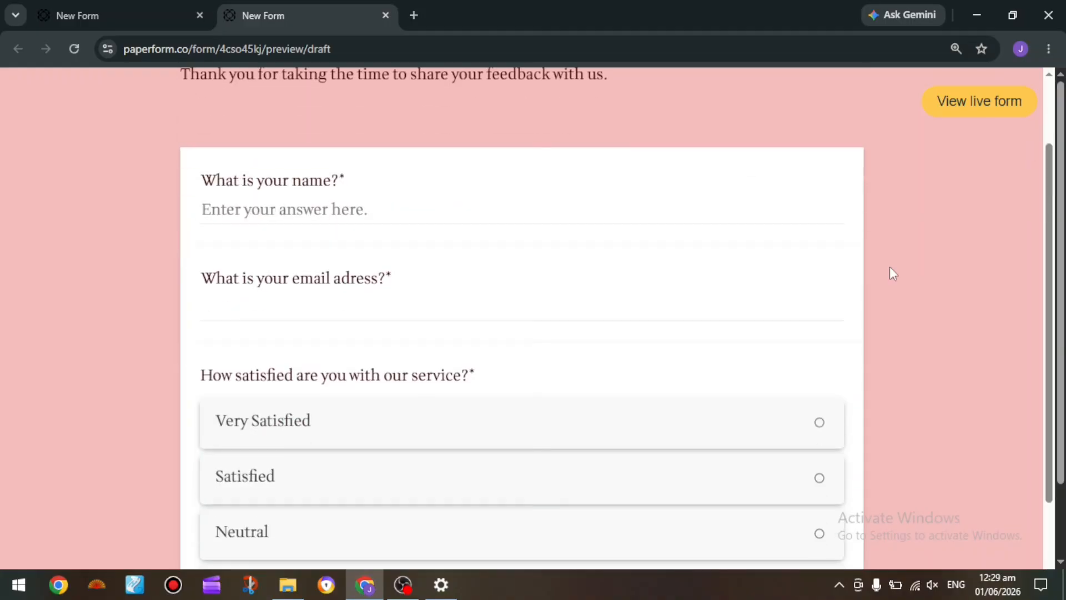
scroll(890, 266, down, 3)
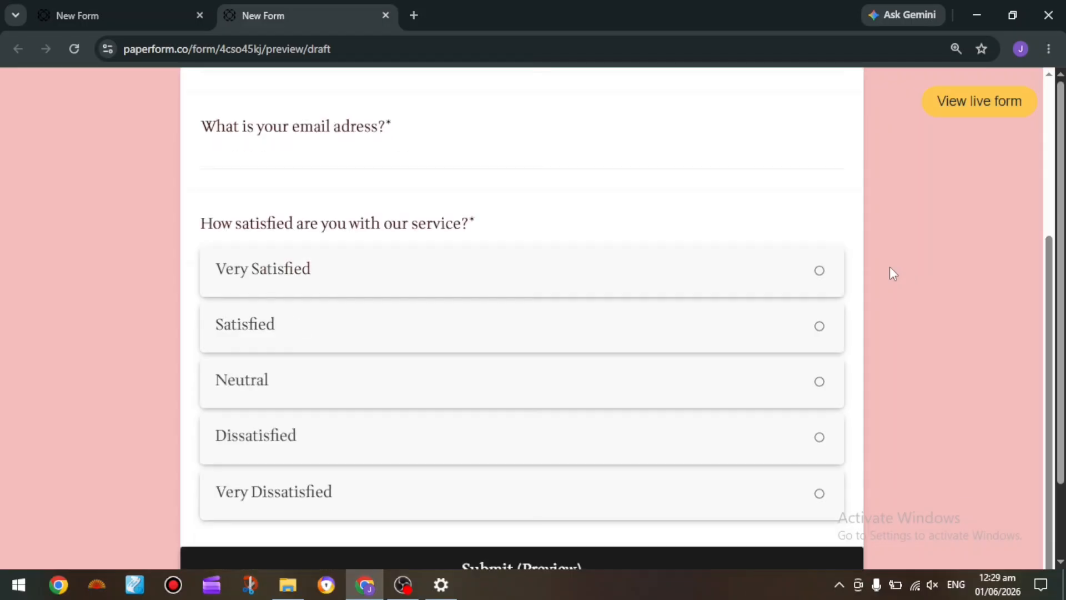
scroll(890, 274, down, 2)
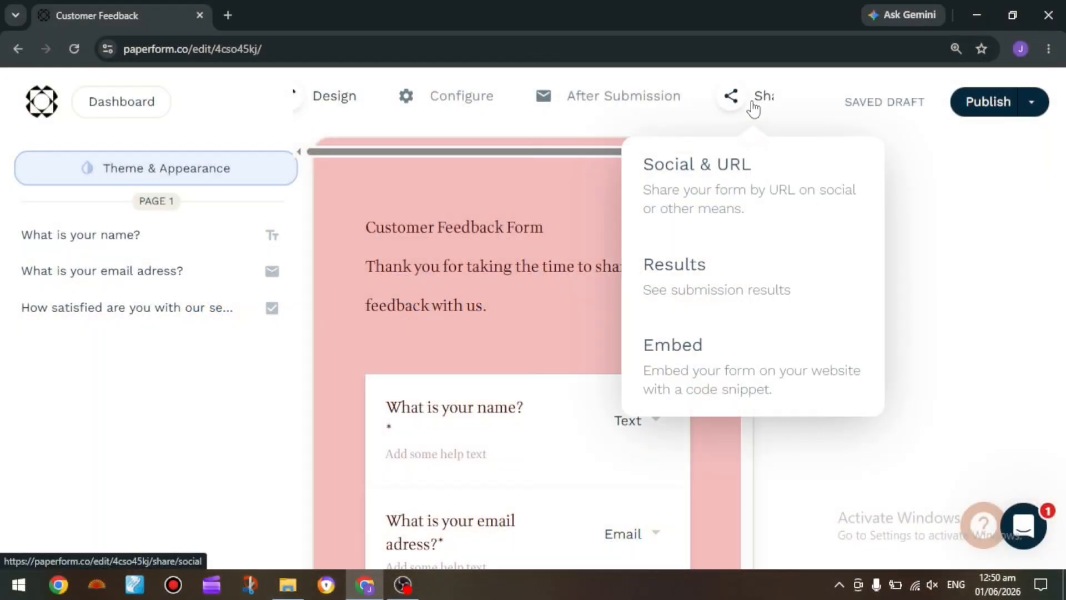
Open the social sharing page of the Customer Feedback form and examine its shareable link
click(754, 105)
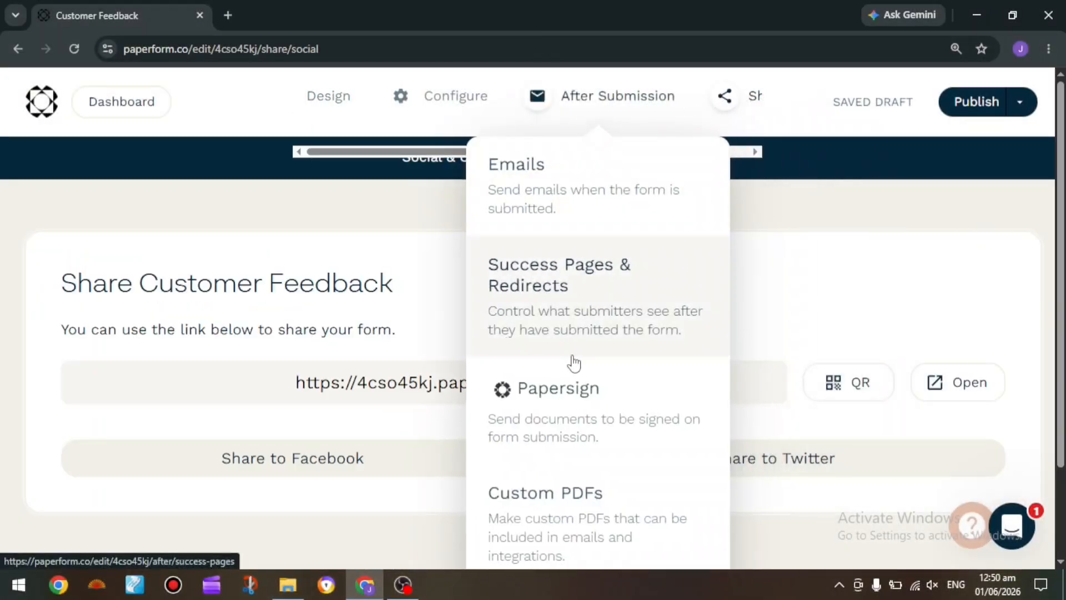
click(617, 383)
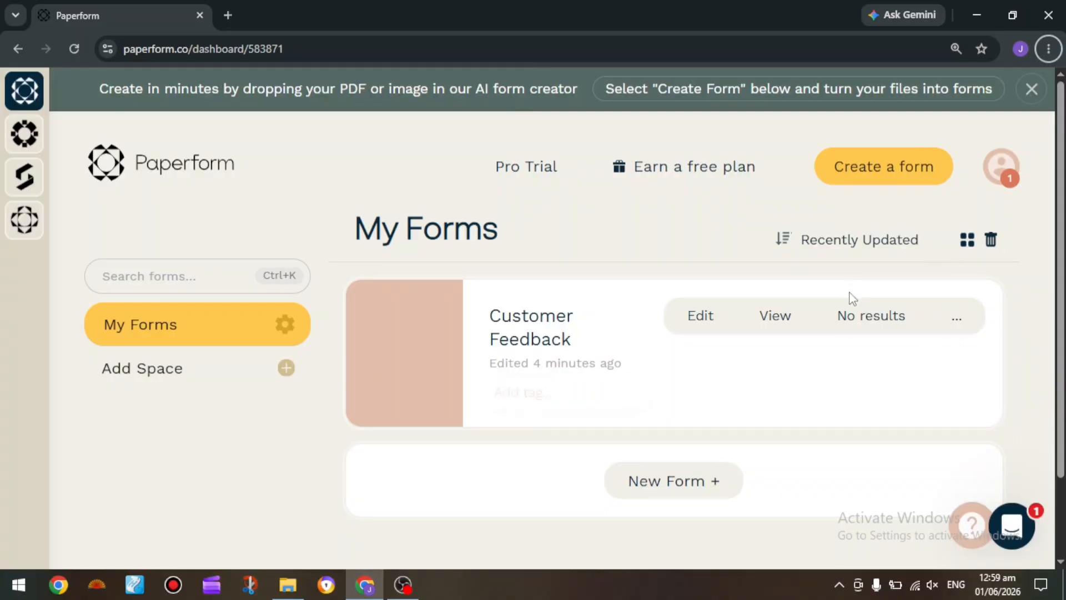
Open the Customer Feedback form's results from the dashboard and review its submissions, partial submissions, reports and analytics
scroll(900, 325, up, 5)
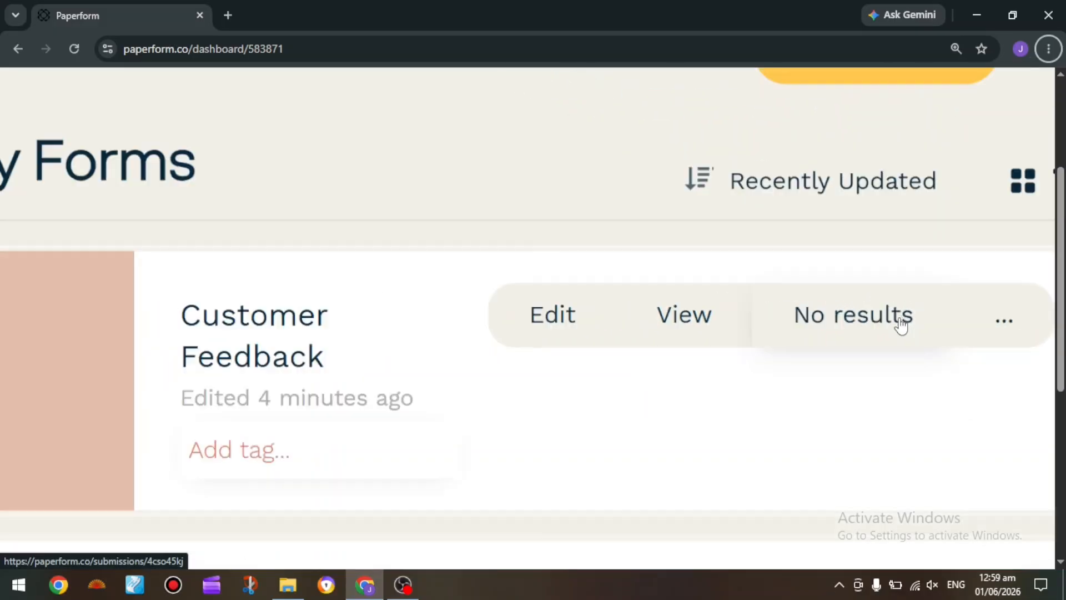
scroll(901, 326, down, 5)
click(900, 326)
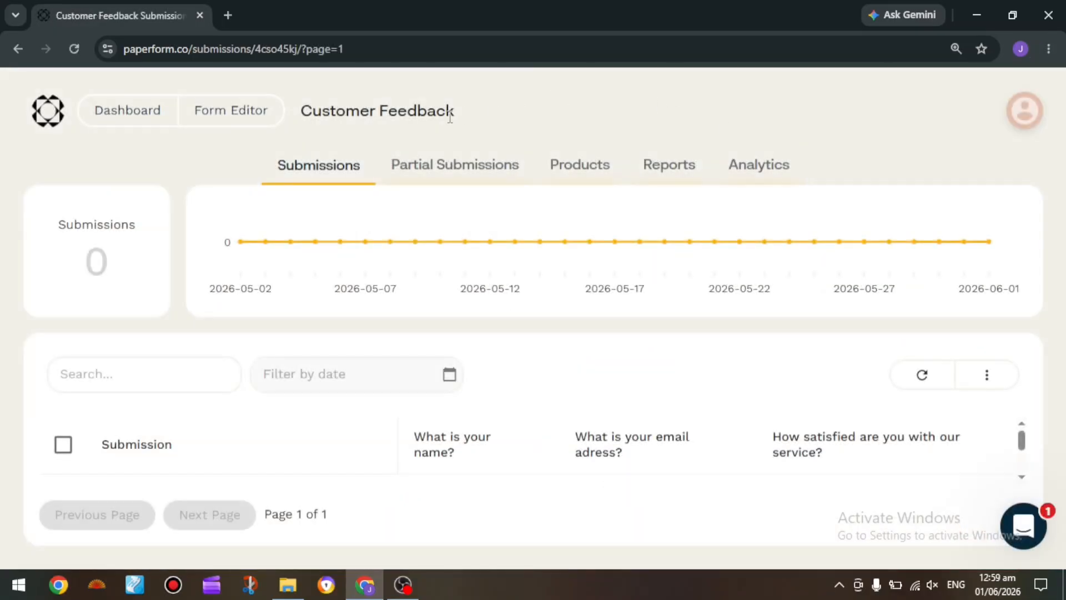
click(486, 170)
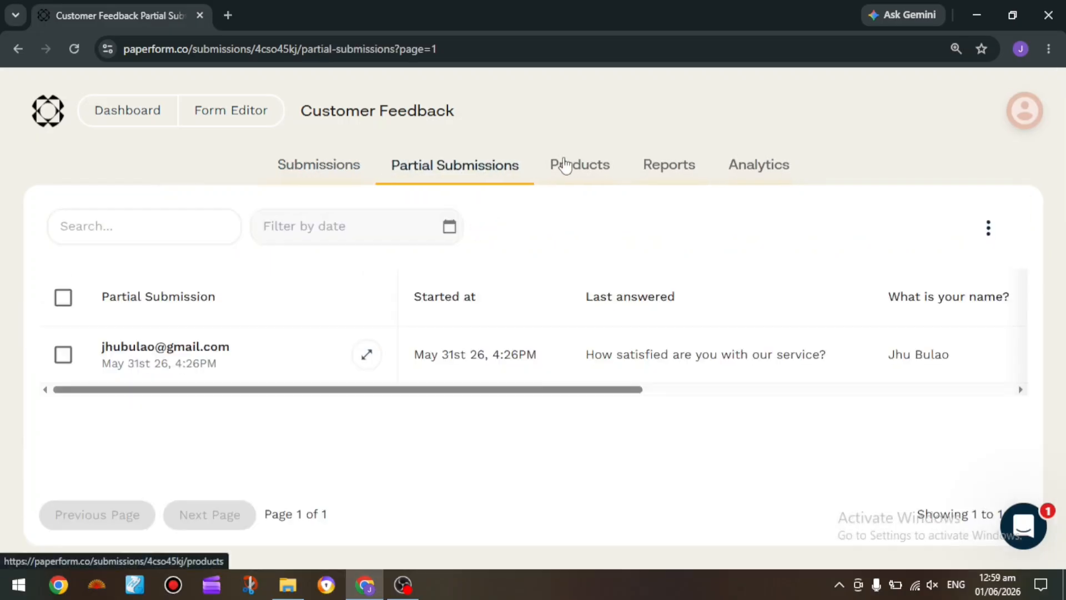
click(625, 180)
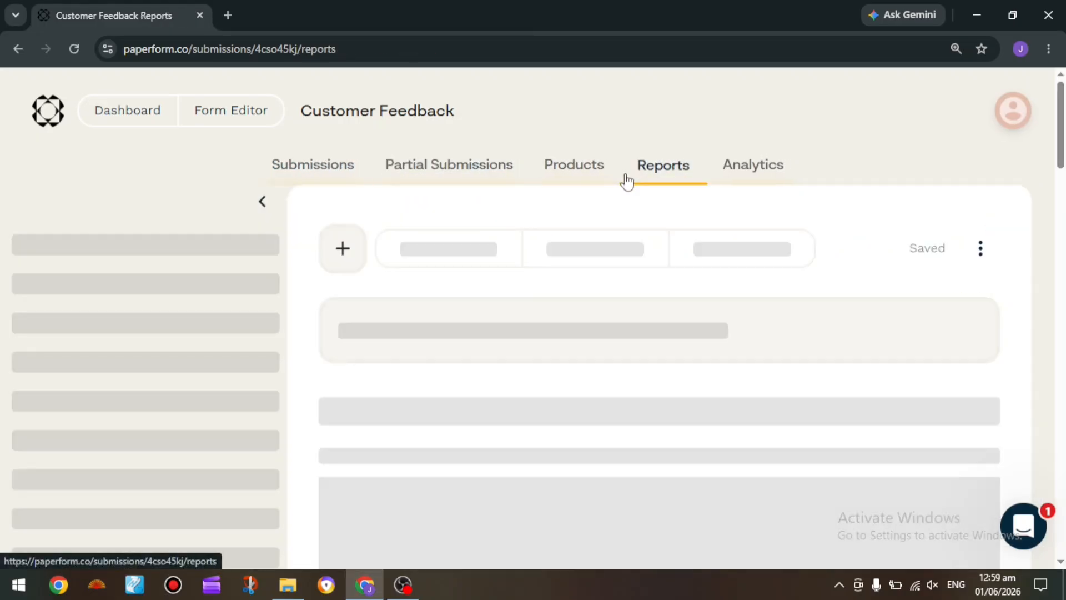
click(761, 177)
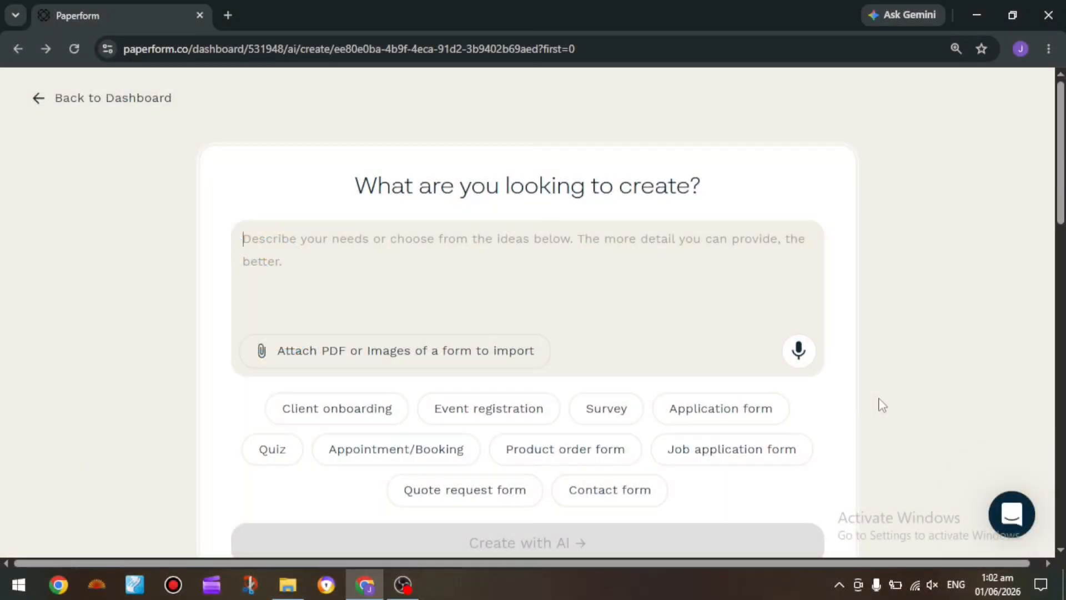
Browse the form templates, preview the Academic Records Request Form, and page through its sections
scroll(878, 405, down, 10)
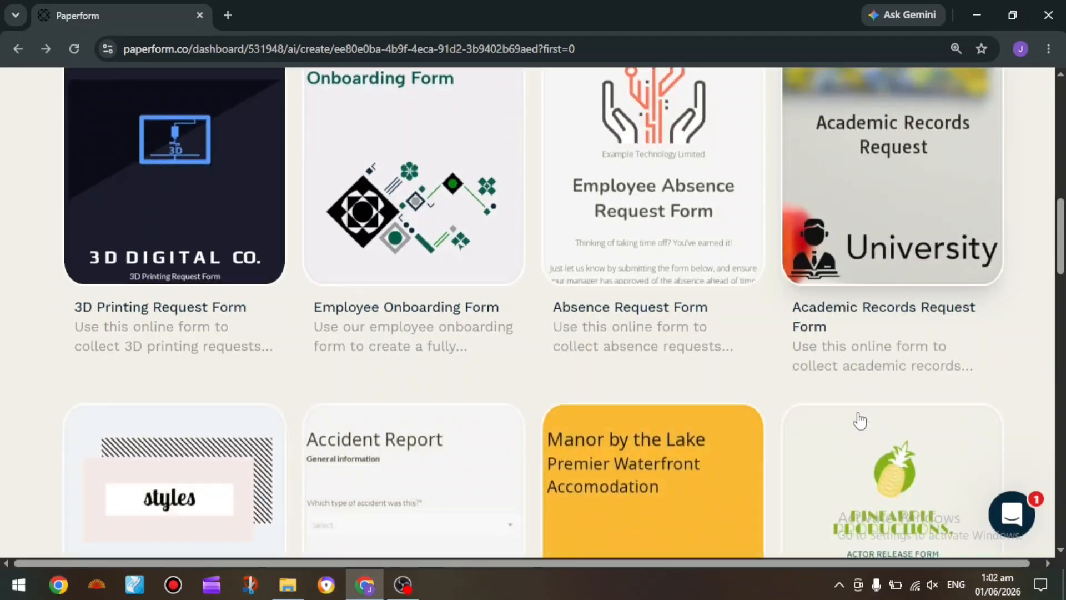
scroll(859, 419, up, 2)
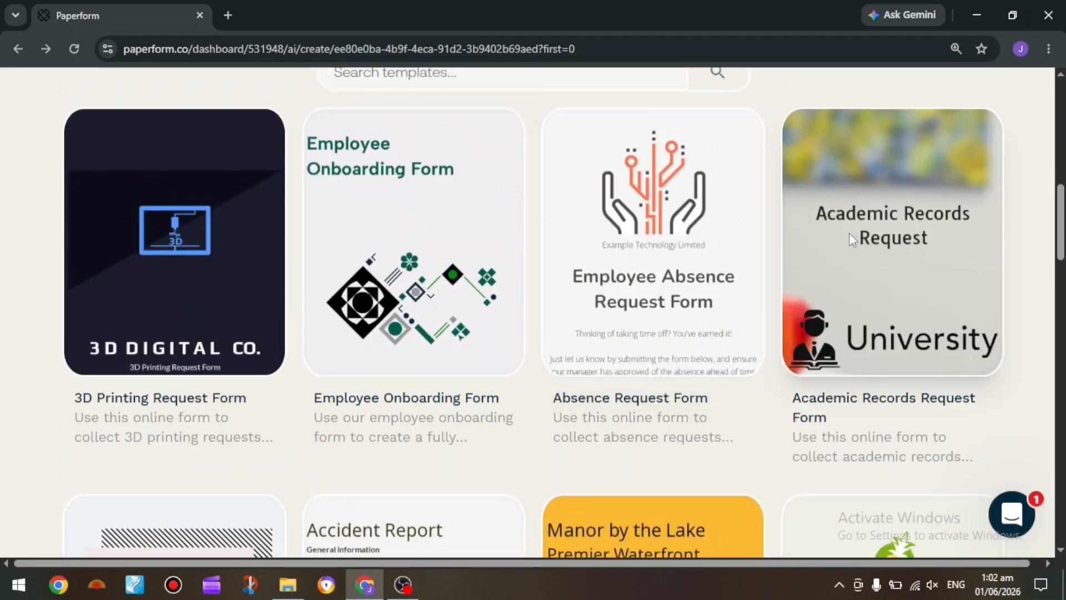
click(849, 236)
scroll(611, 383, down, 3)
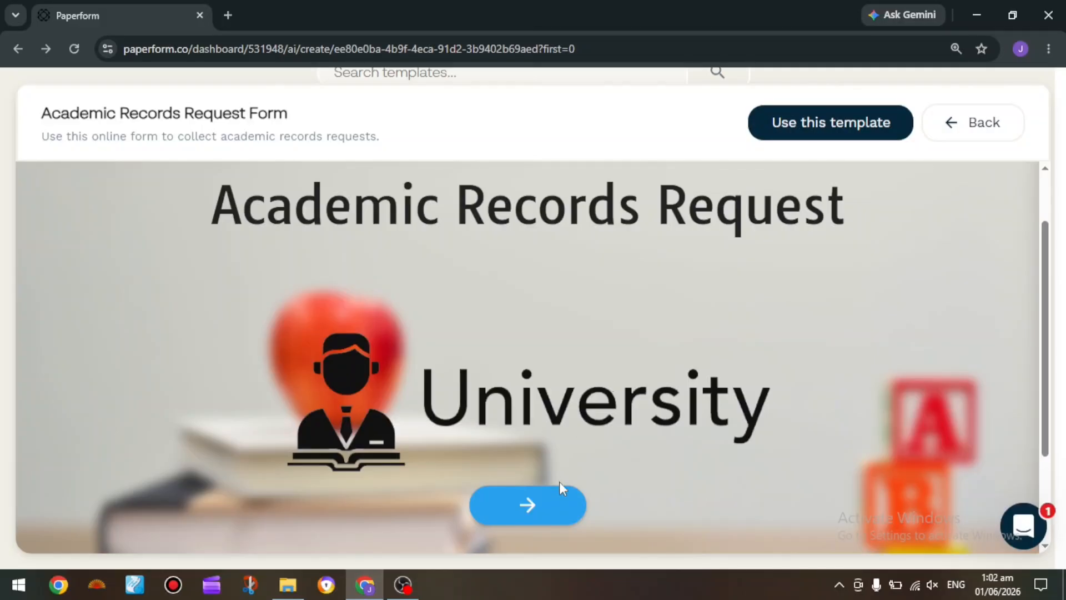
click(556, 507)
click(557, 508)
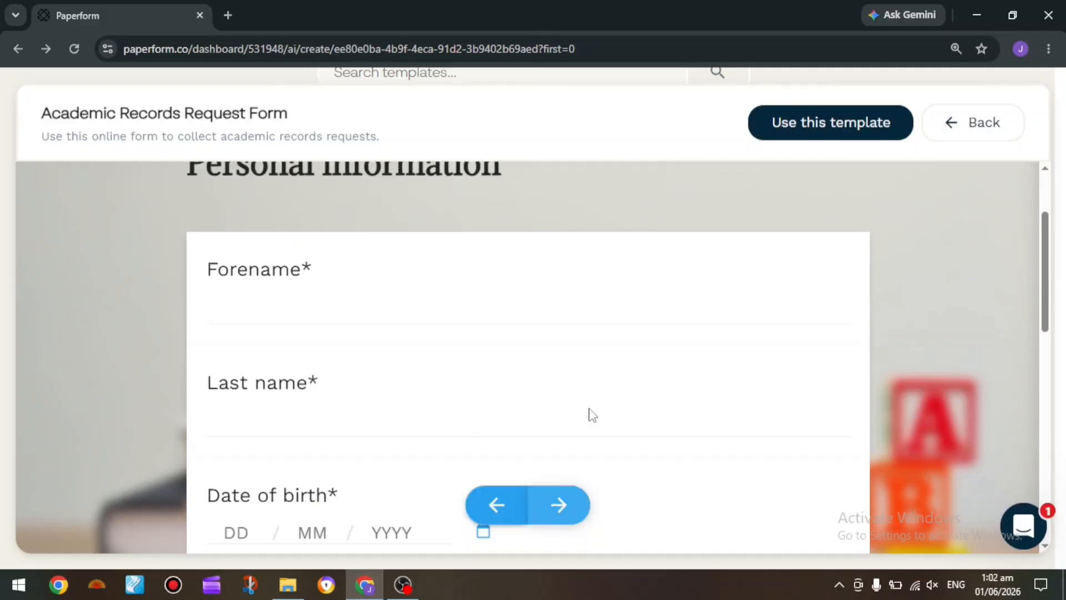
click(547, 505)
click(546, 505)
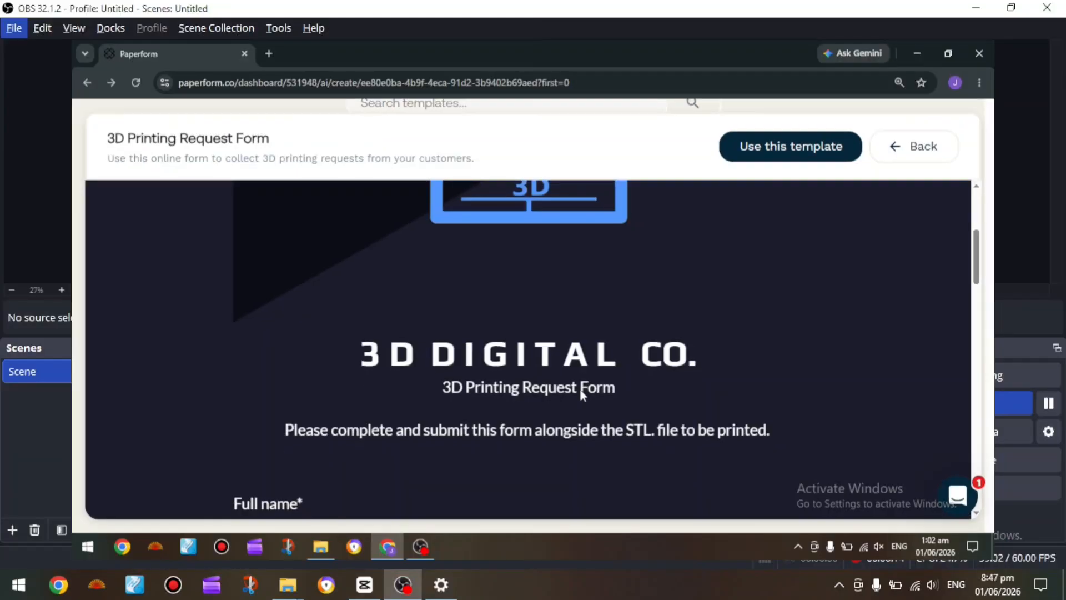
Examine the 3D Printing Request Form template from its contact fields through to submission, and return to the template list
scroll(581, 389, down, 2)
scroll(581, 390, down, 8)
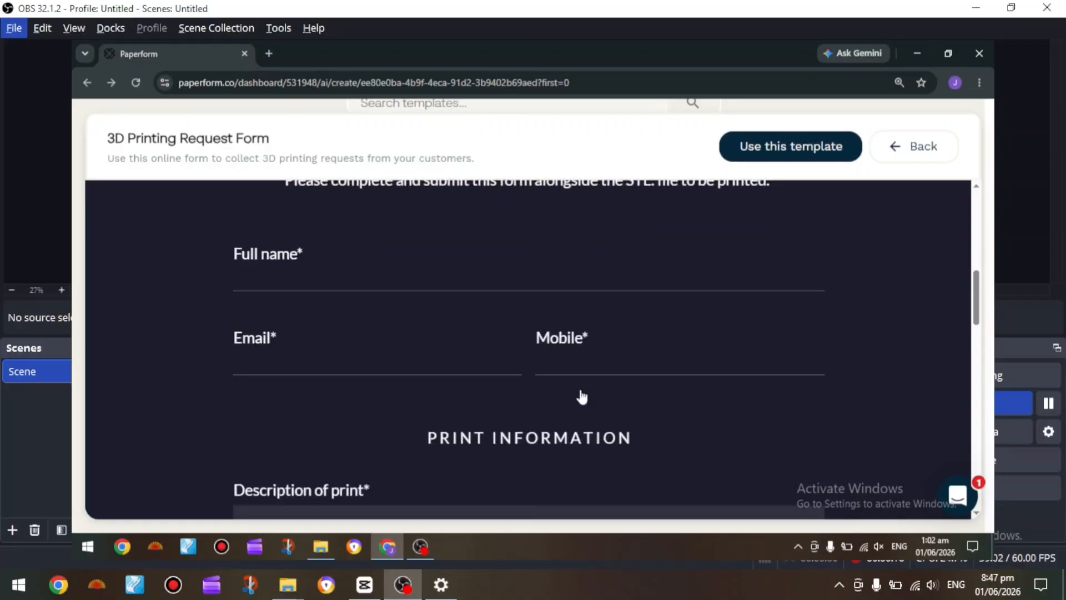
scroll(581, 389, down, 10)
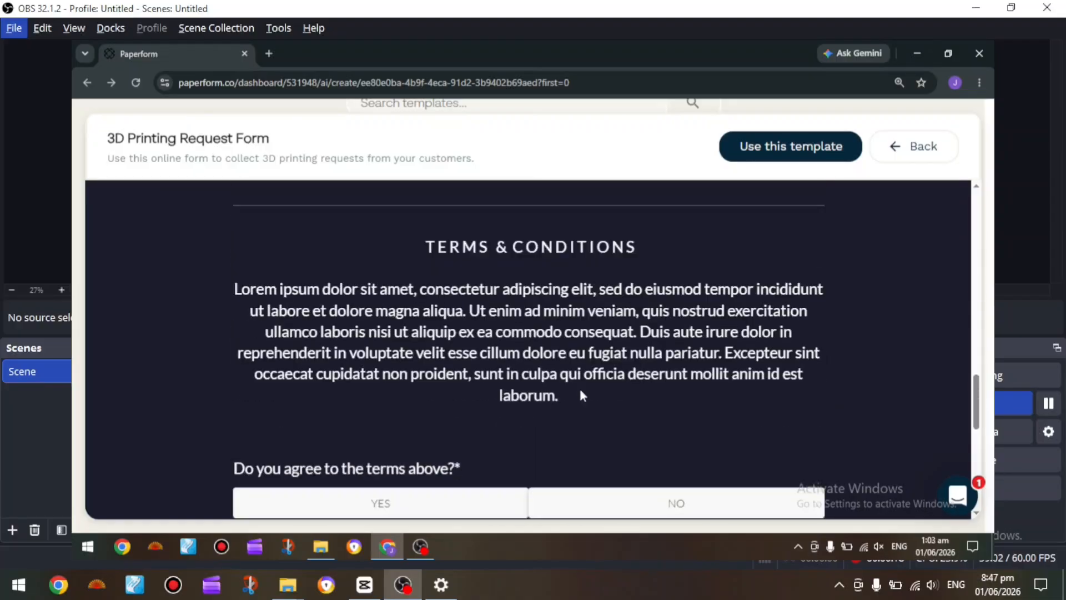
scroll(581, 395, down, 3)
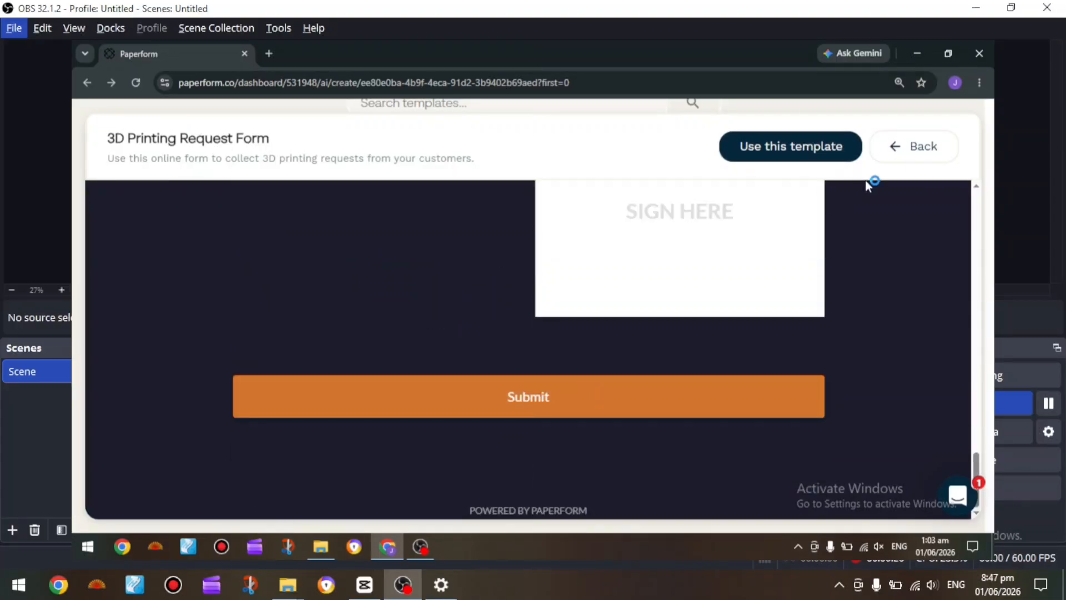
click(930, 156)
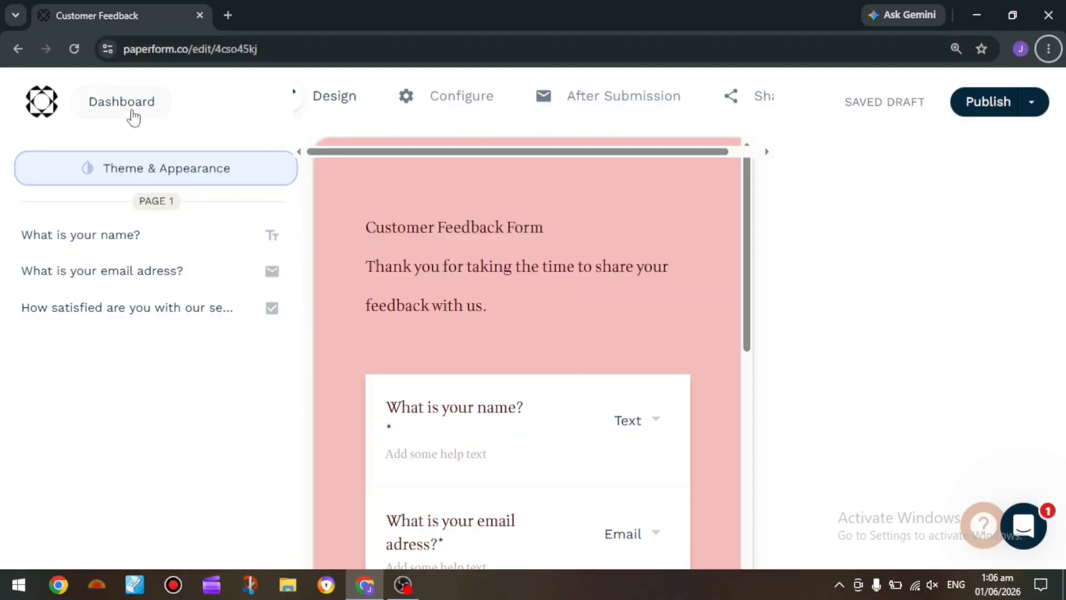
Leave the Customer Feedback form editor and go back to the forms dashboard
click(133, 114)
click(134, 115)
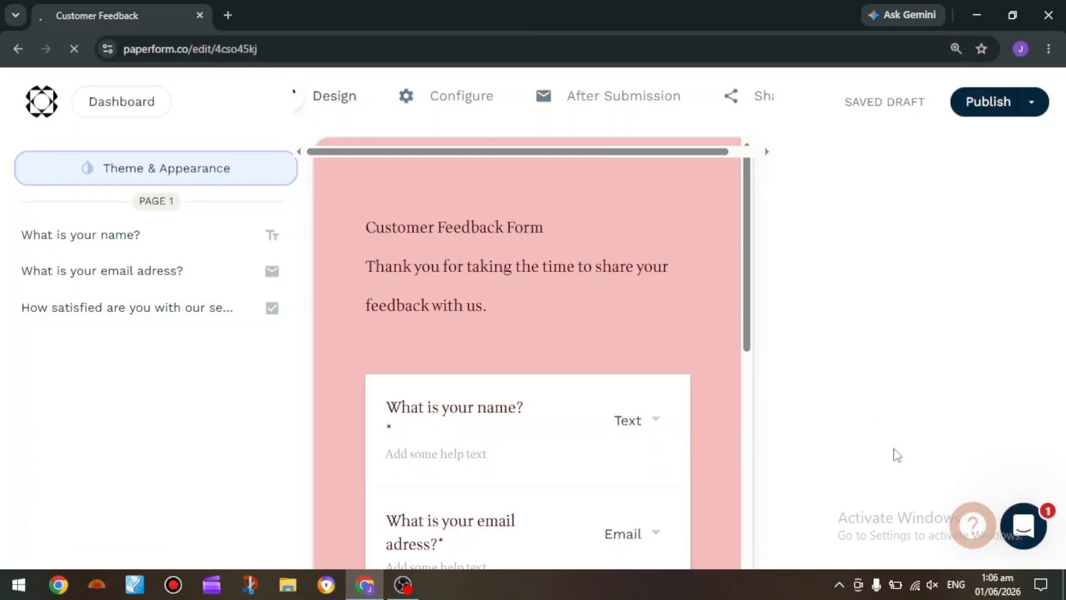